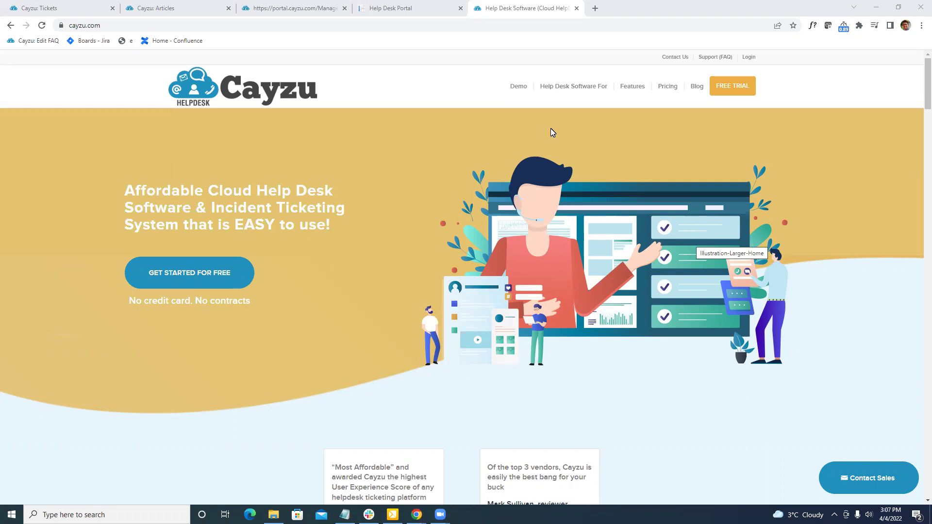
Switch between the Tickets list and Help Desk Portal tabs, ending on the portal home page
left_click(429, 11)
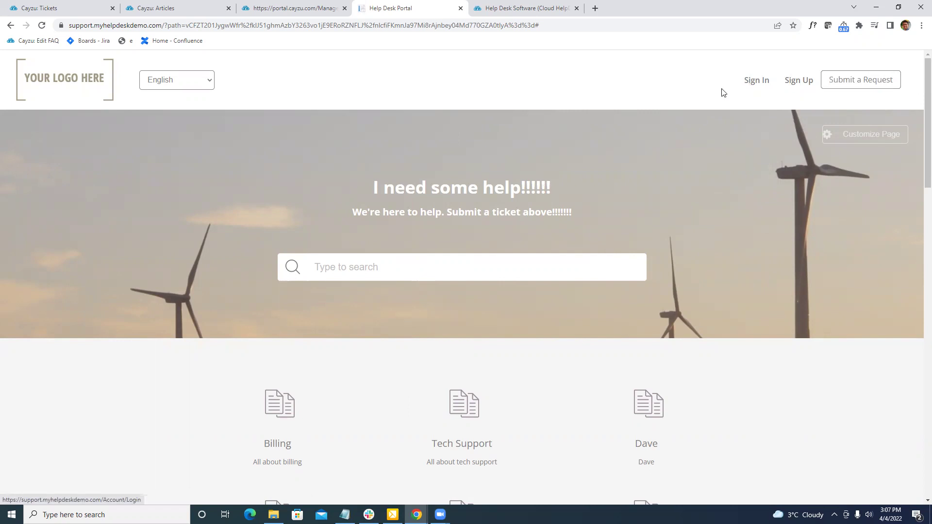
left_click(72, 8)
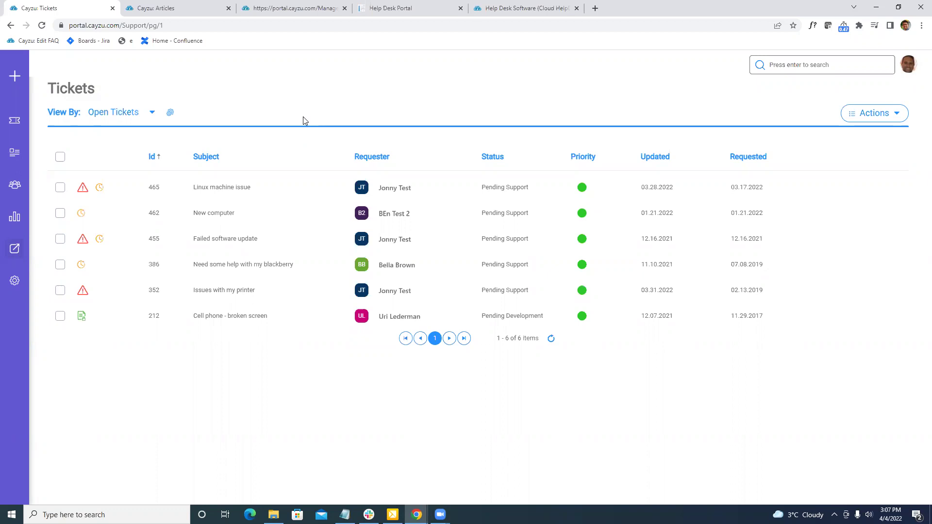
left_click(401, 13)
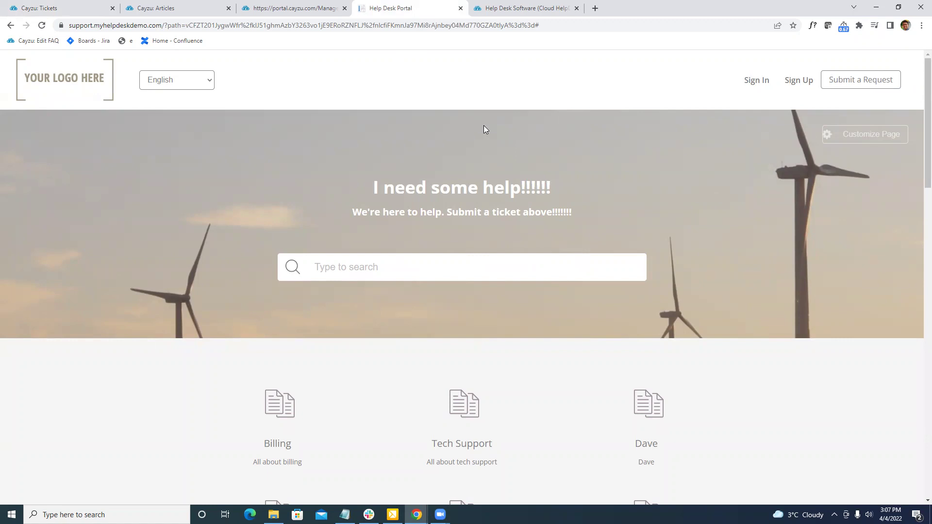
left_click(73, 8)
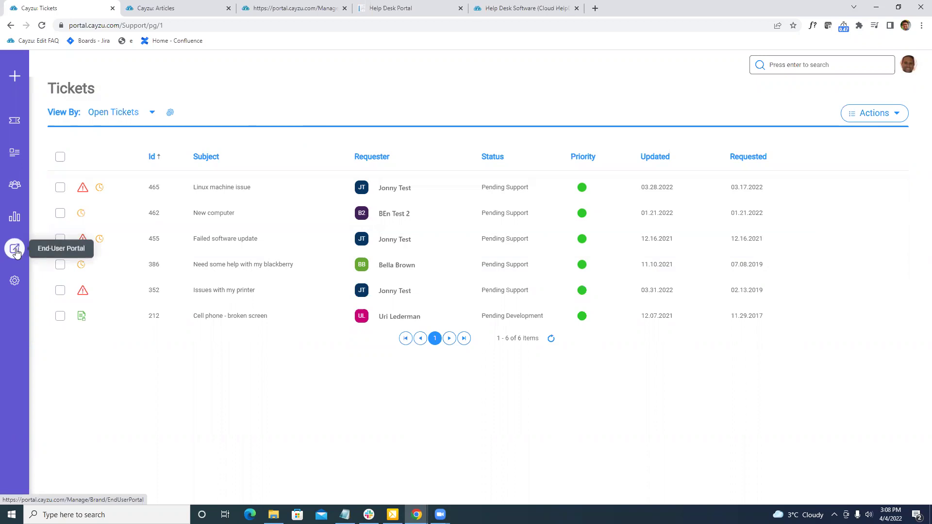
left_click(376, 14)
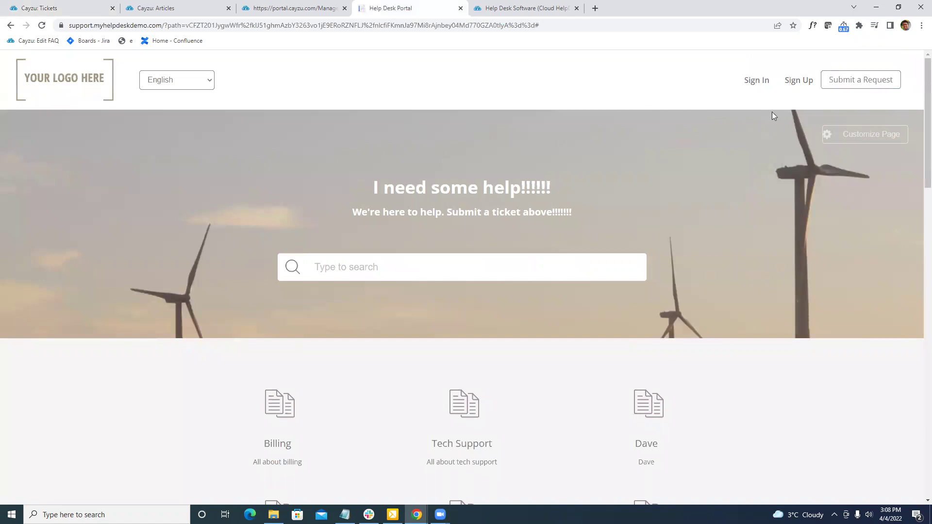
Replace the portal logo with the acme-logo-png-transparent image
left_click(879, 139)
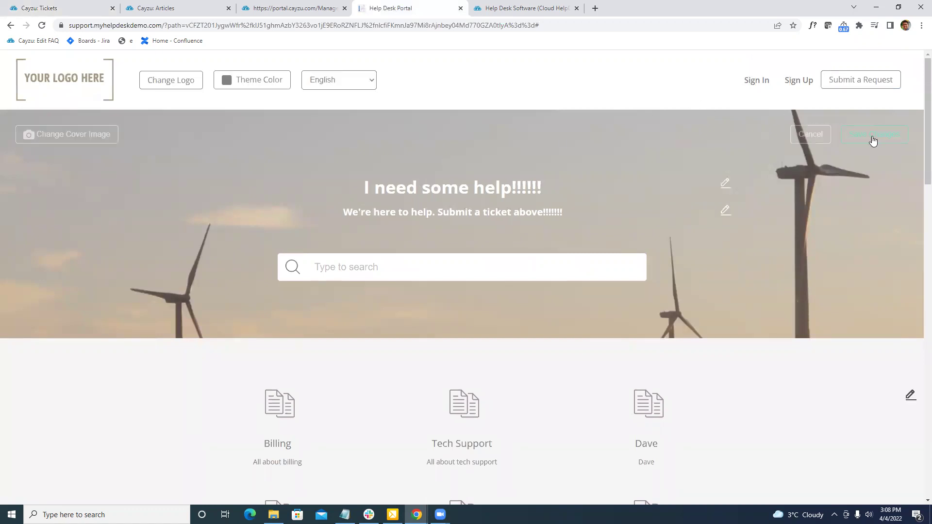
left_click(187, 81)
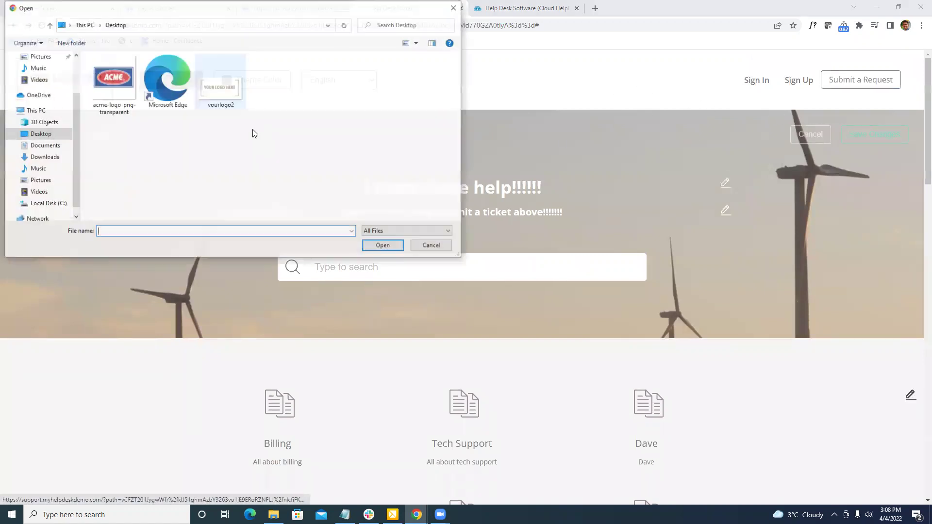
double_click(120, 82)
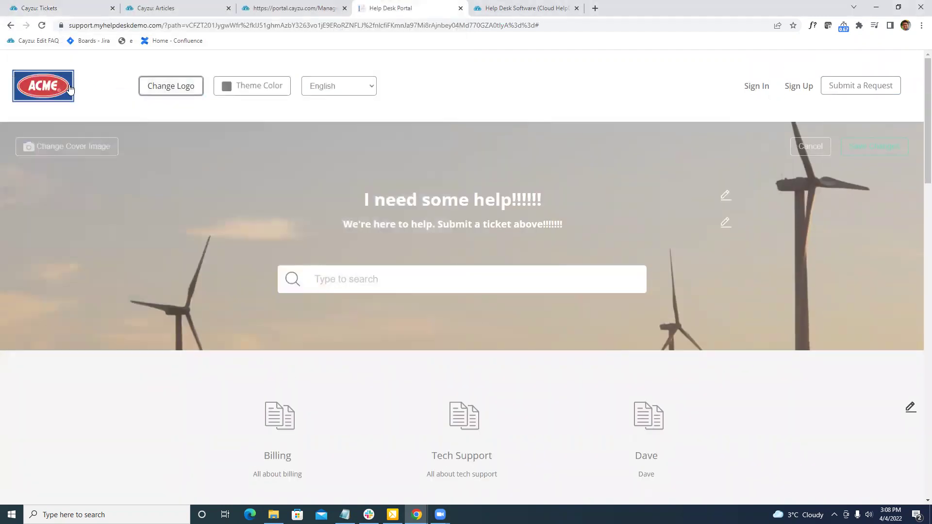
Change the portal's main heading to 'We are here for you.'
left_click(722, 195)
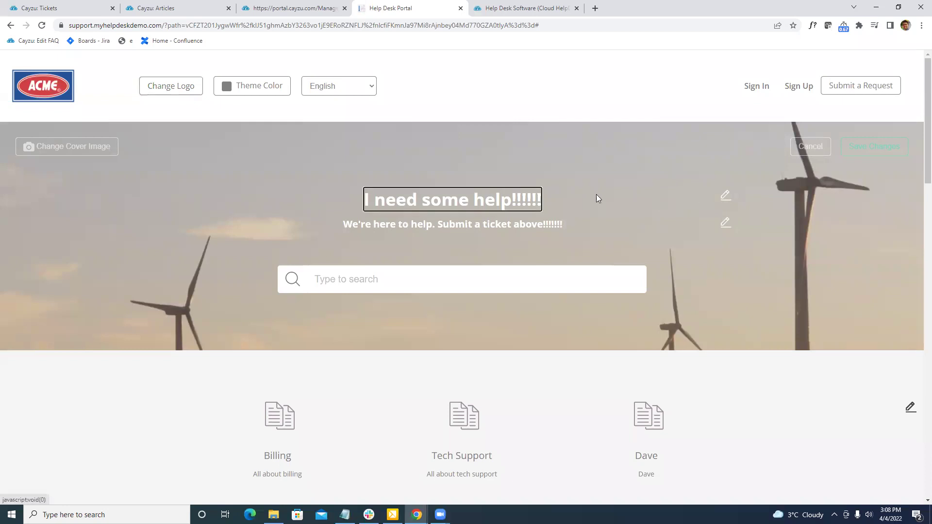
type("dfdafdasfd fdasfasdfas")
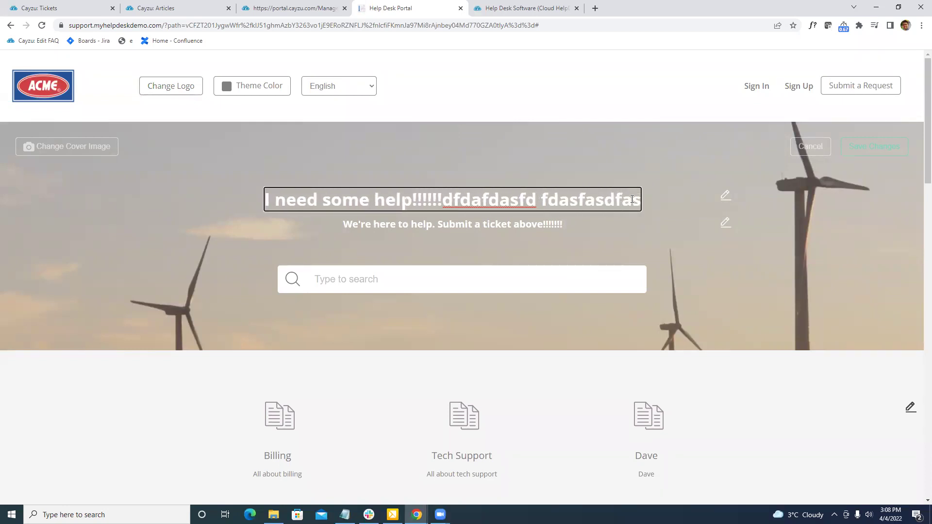
left_click_drag(641, 200, 156, 189)
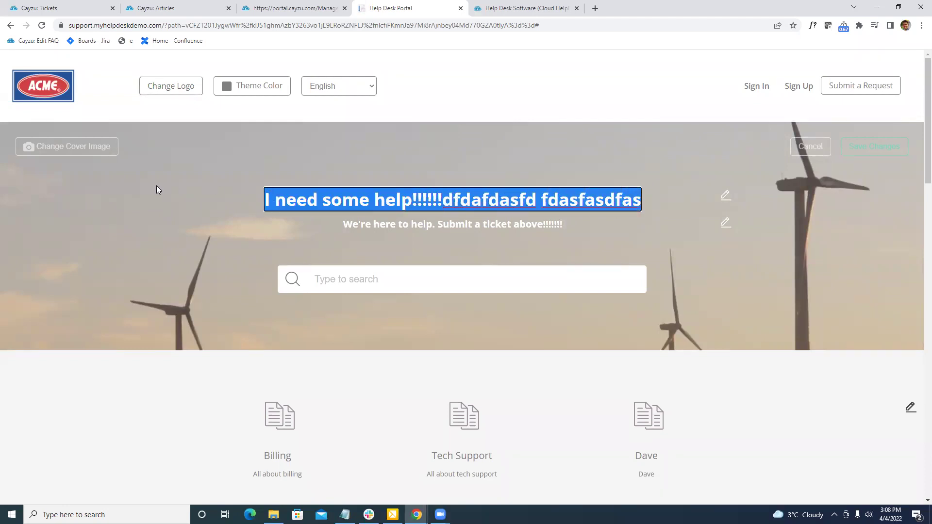
type("We are here fro y")
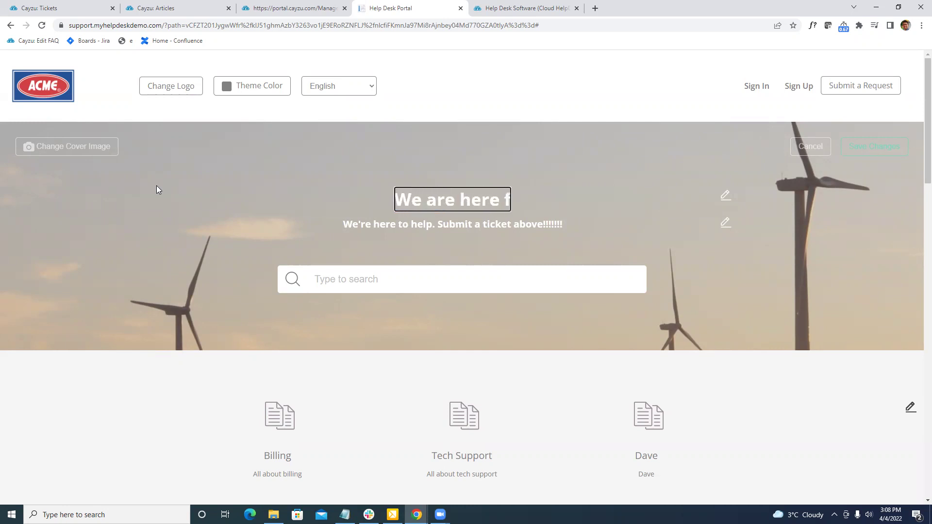
key("BackSpace")
key("BackSpace")
key("BackSpace")
key("BackSpace")
type("or you.")
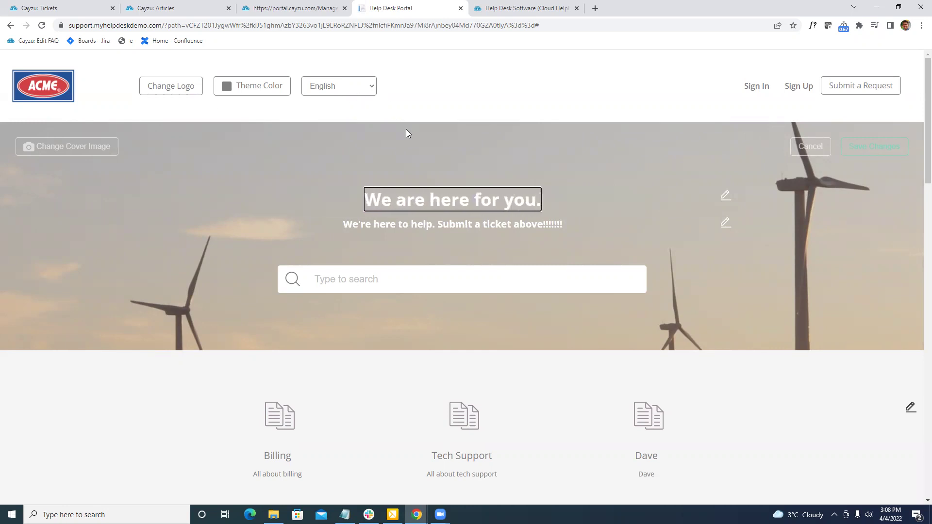
scroll(549, 272, "down", 9)
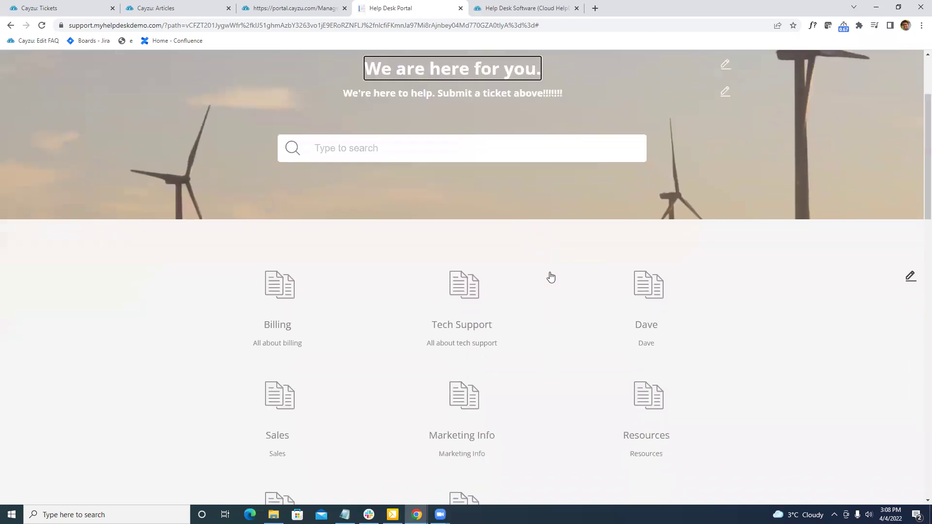
scroll(553, 263, "down", 13)
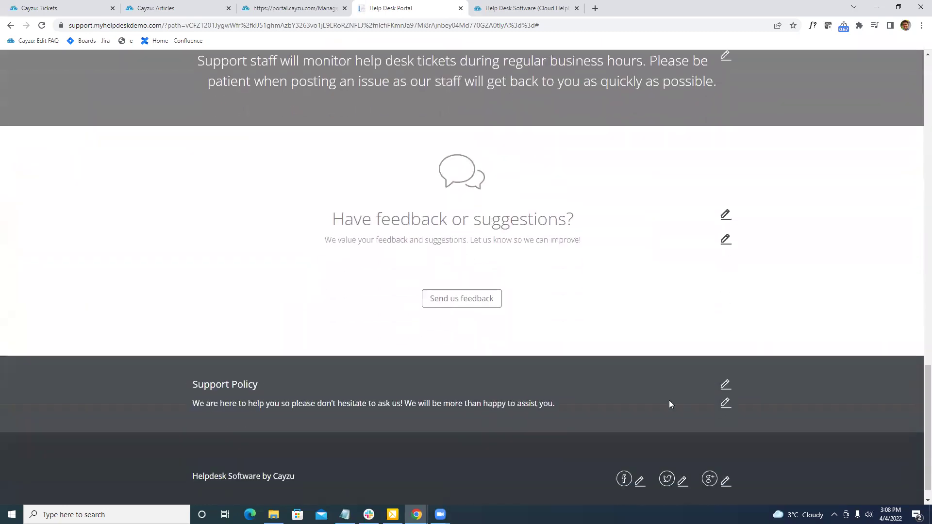
scroll(701, 367, "up", 20)
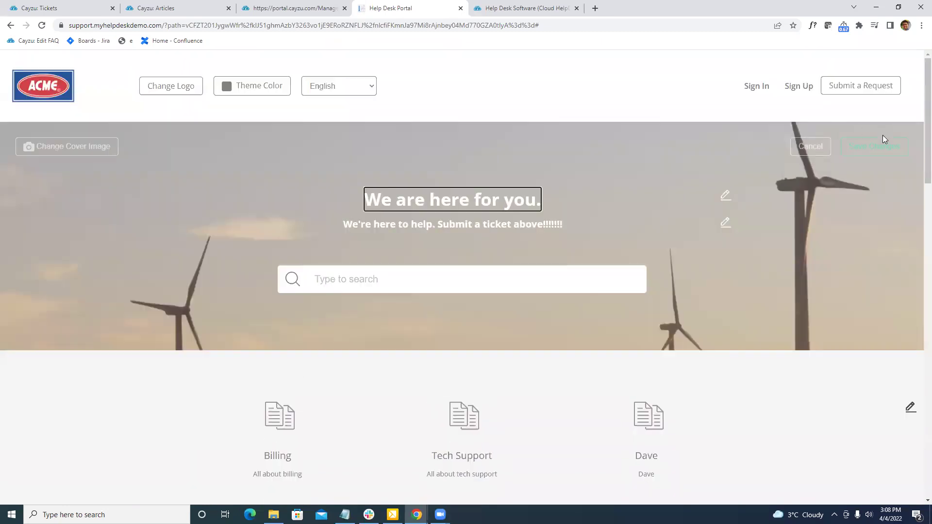
Save the portal branding changes
left_click(878, 145)
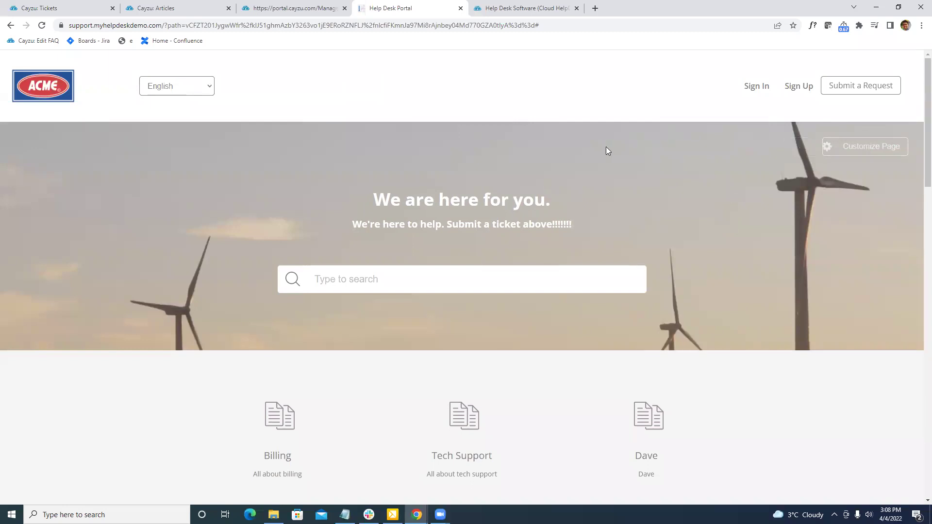
scroll(556, 180, "down", 1)
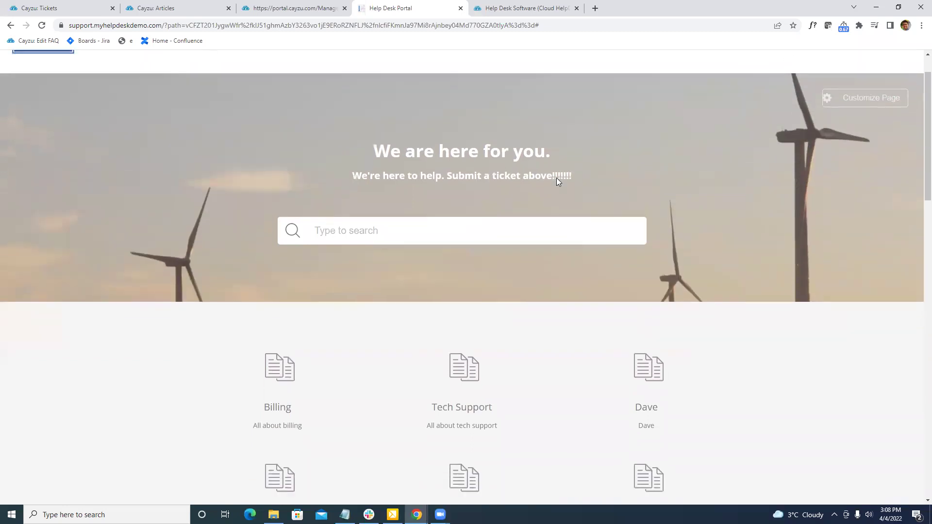
scroll(556, 179, "up", 1)
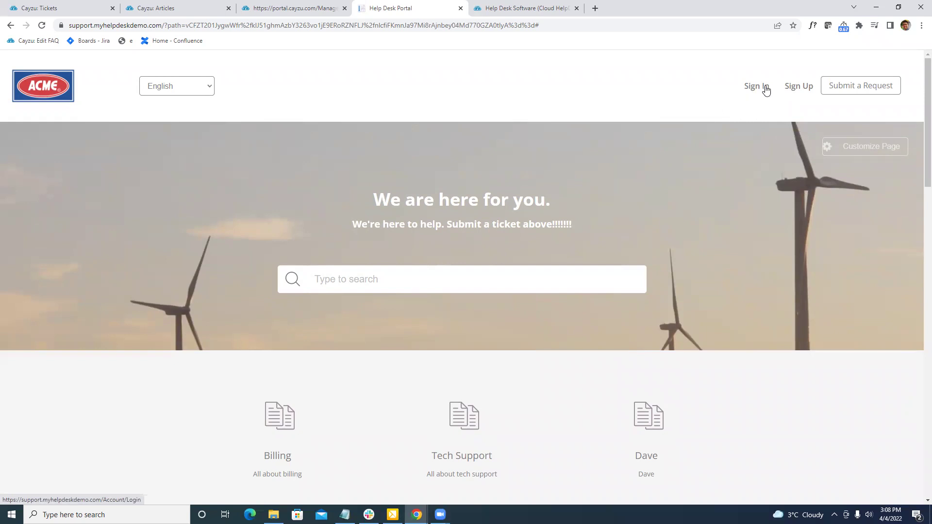
Turn on Disable Search Bar in the portal Customization Settings' Display options
left_click(311, 8)
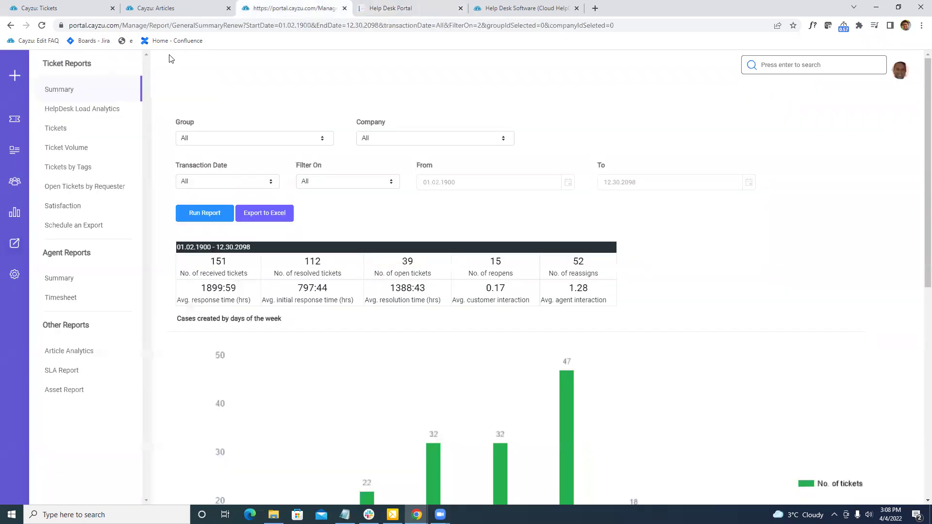
left_click(155, 8)
left_click(15, 274)
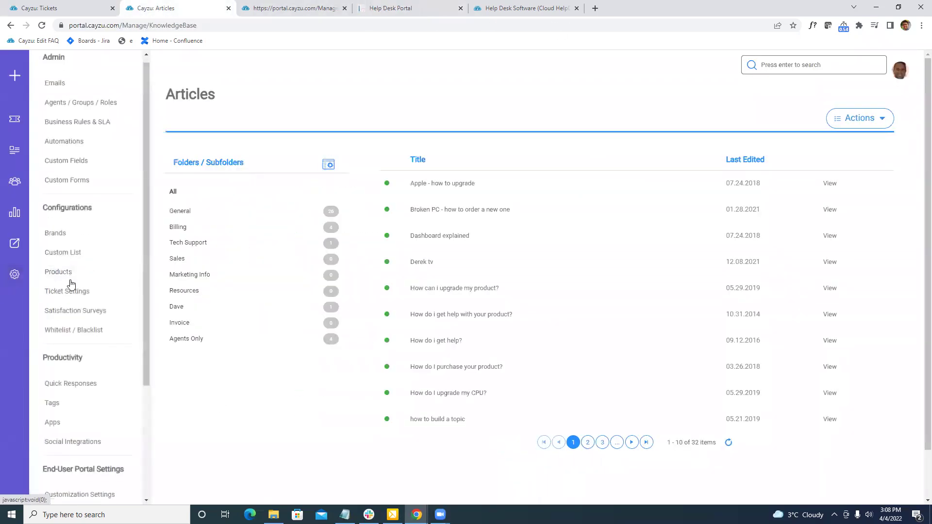
scroll(72, 279, "down", 3)
scroll(73, 291, "down", 1)
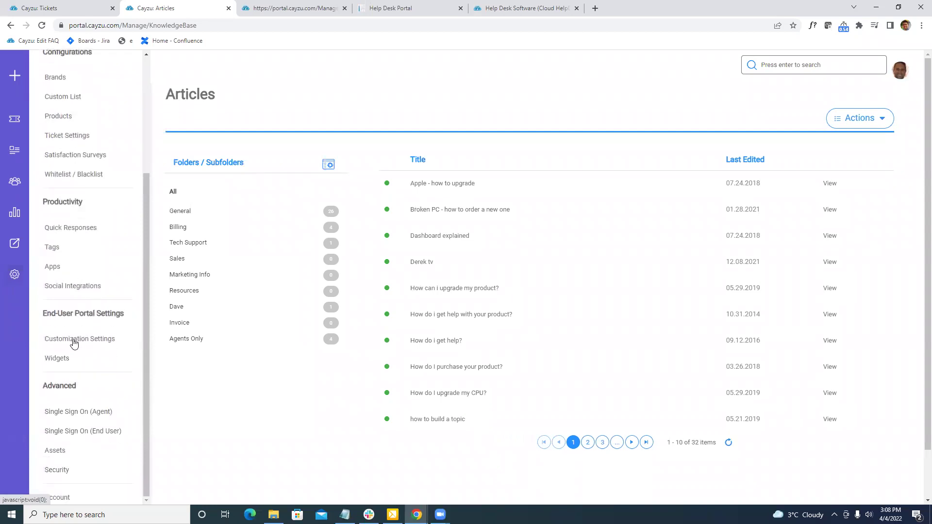
left_click(74, 343)
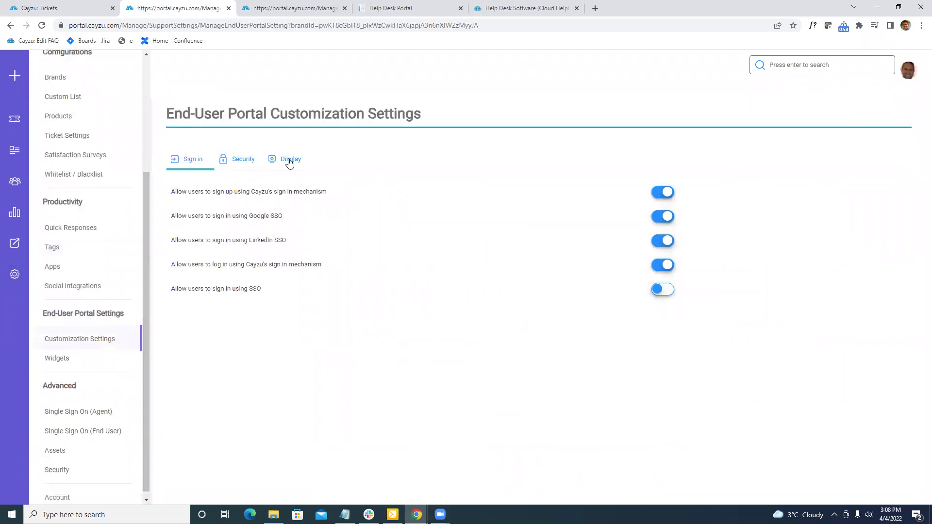
left_click(291, 160)
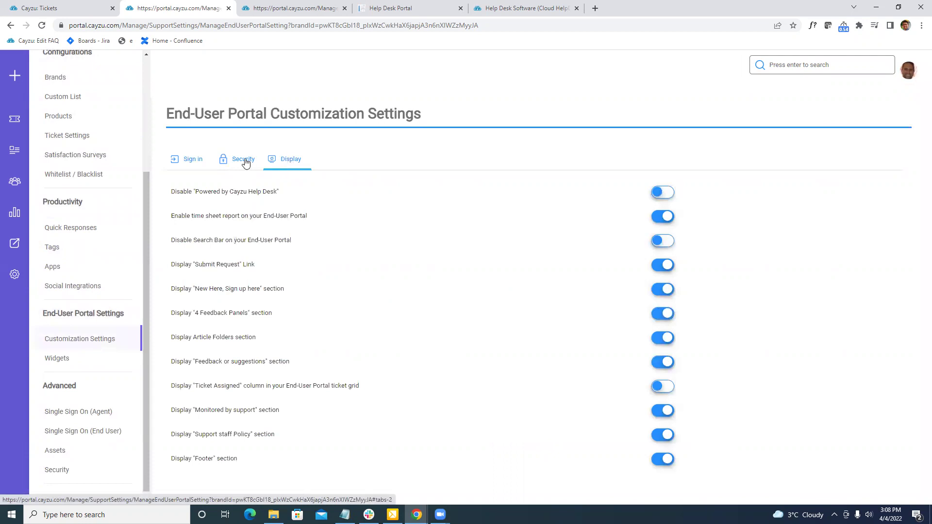
left_click_drag(171, 241, 323, 247)
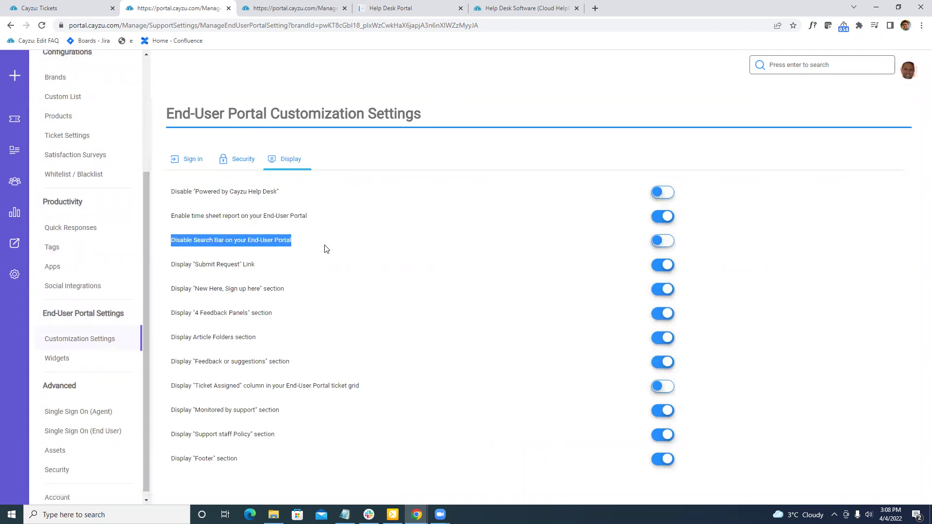
left_click(664, 241)
Reload the portal to confirm the search box is gone, then return to the settings
left_click(421, 8)
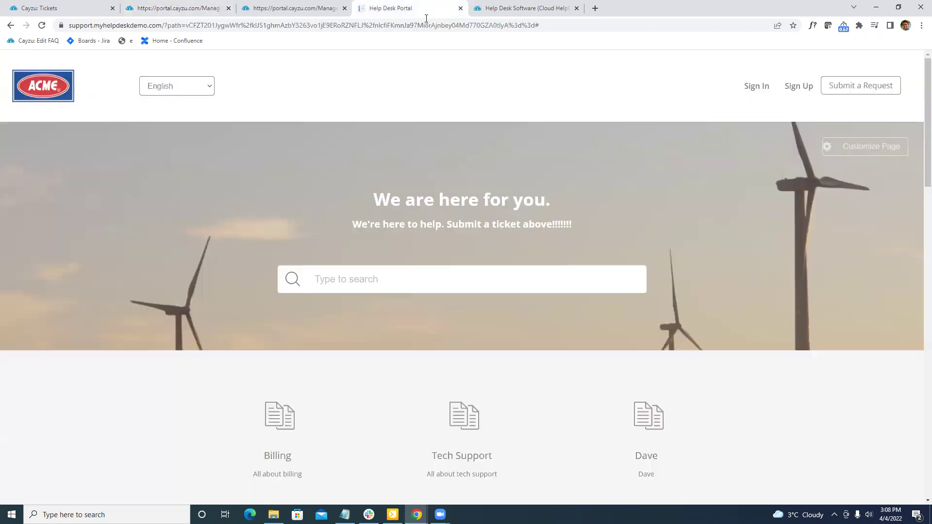
left_click(426, 22)
key("Return")
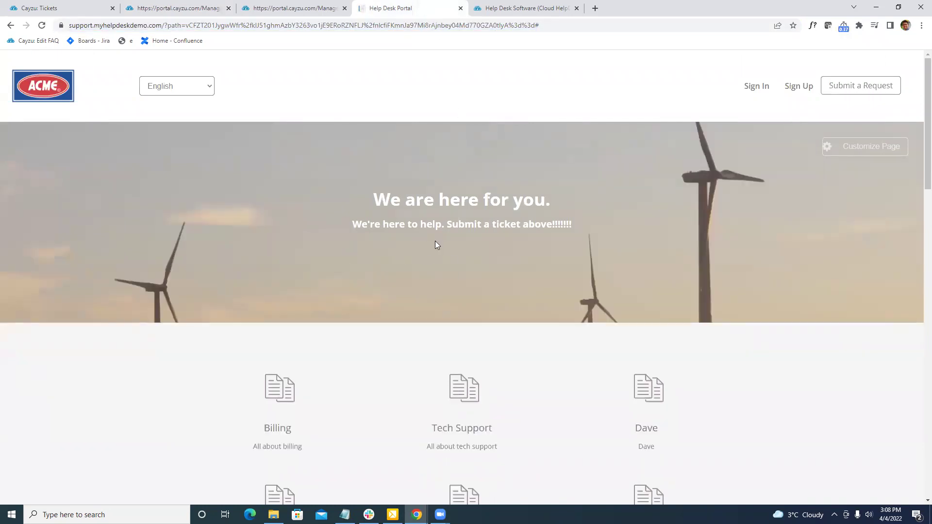
scroll(425, 253, "down", 2)
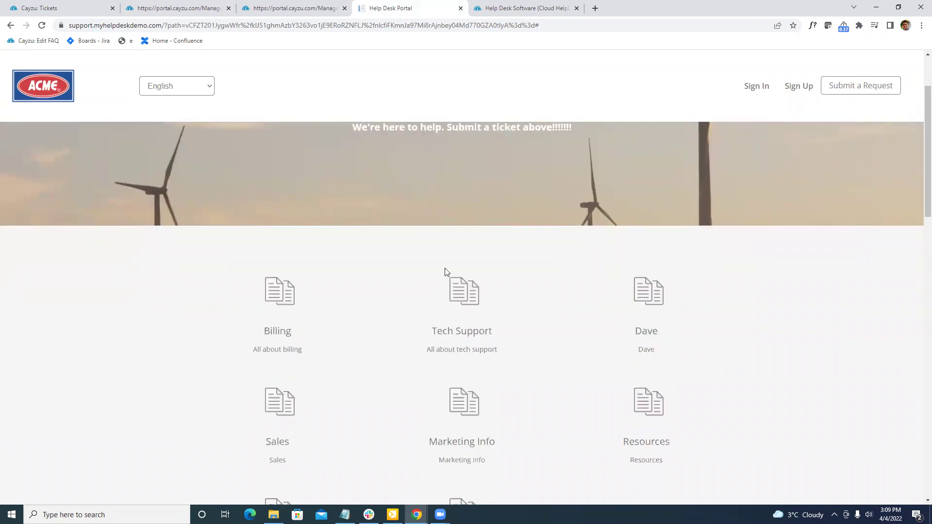
scroll(468, 302, "up", 2)
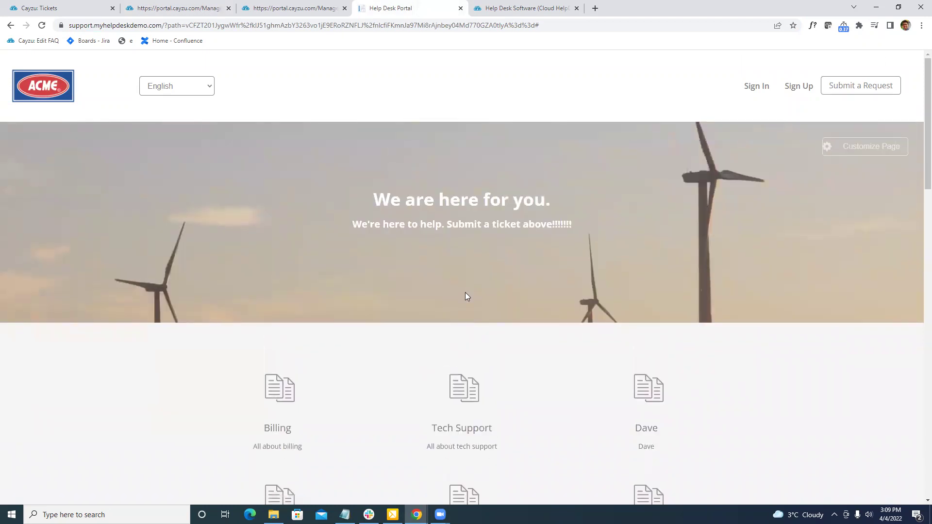
left_click(191, 10)
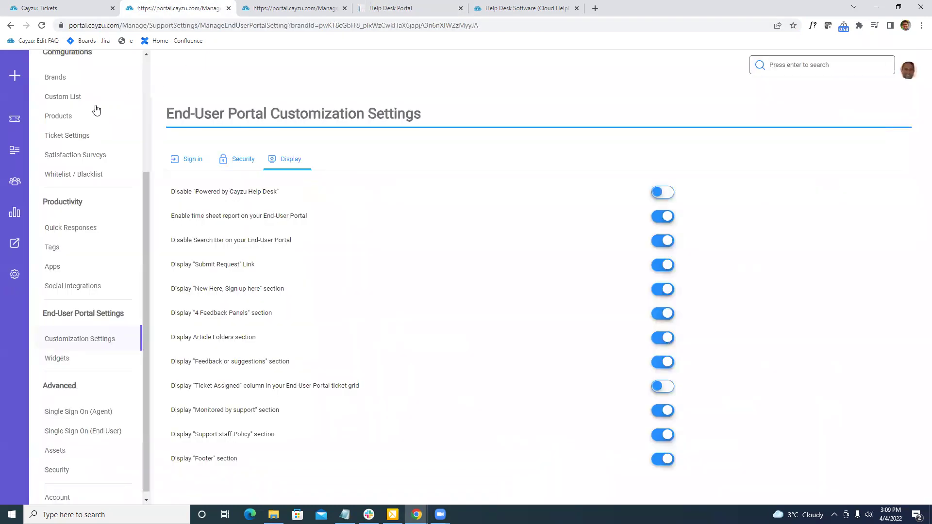
Expand the General knowledge-base folder and start a new article via Actions > Add Article
left_click(15, 150)
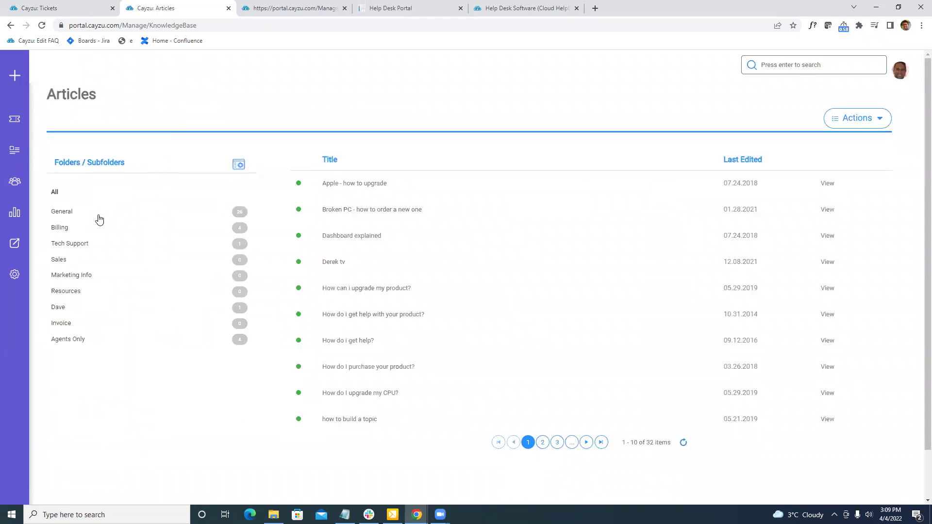
left_click(58, 213)
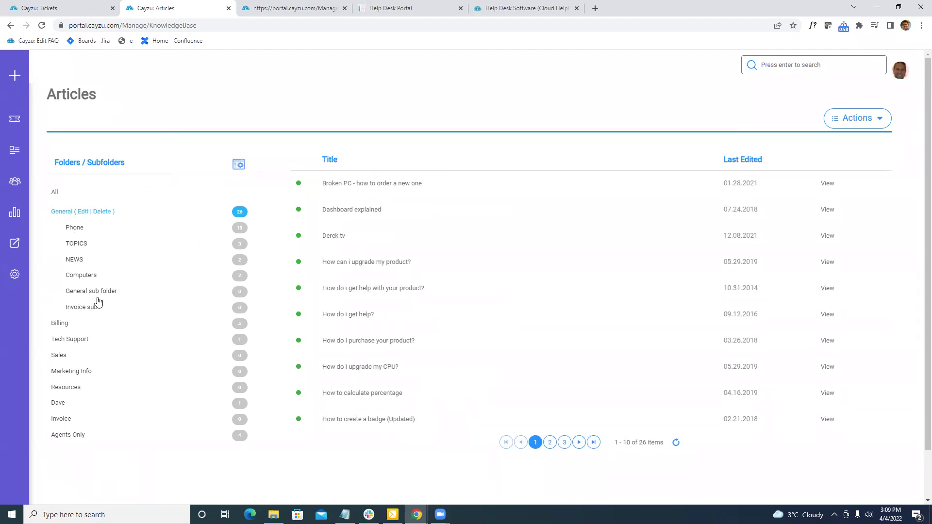
left_click(861, 118)
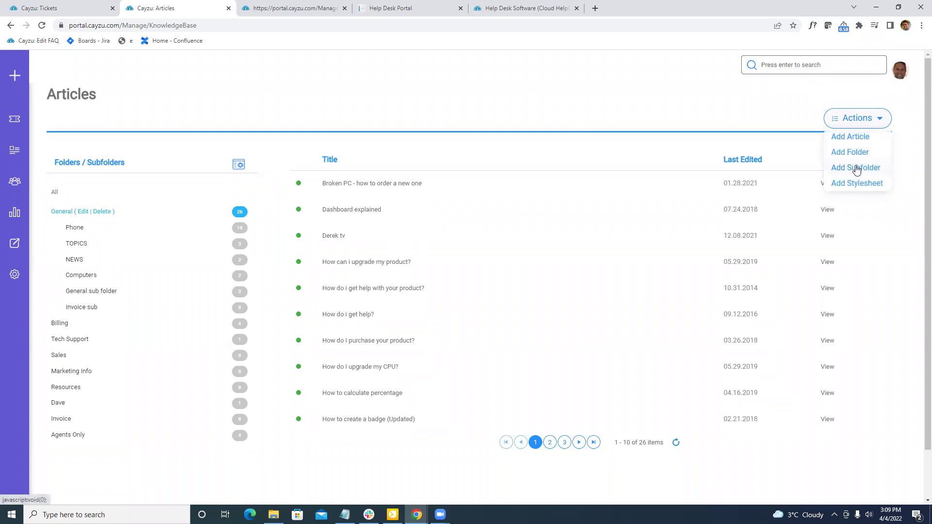
left_click(851, 138)
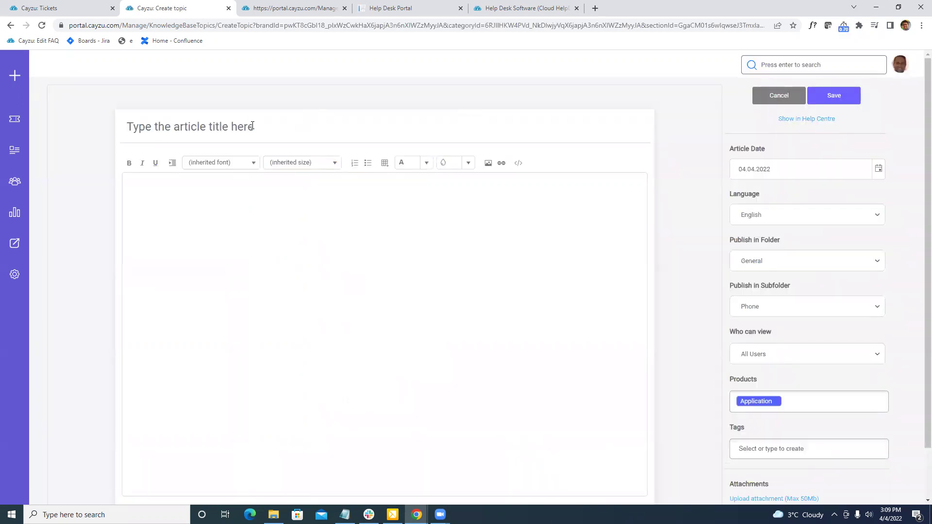
Enter 'Title' as the article title and 'Bod' as its body text
left_click(252, 126)
type("Title")
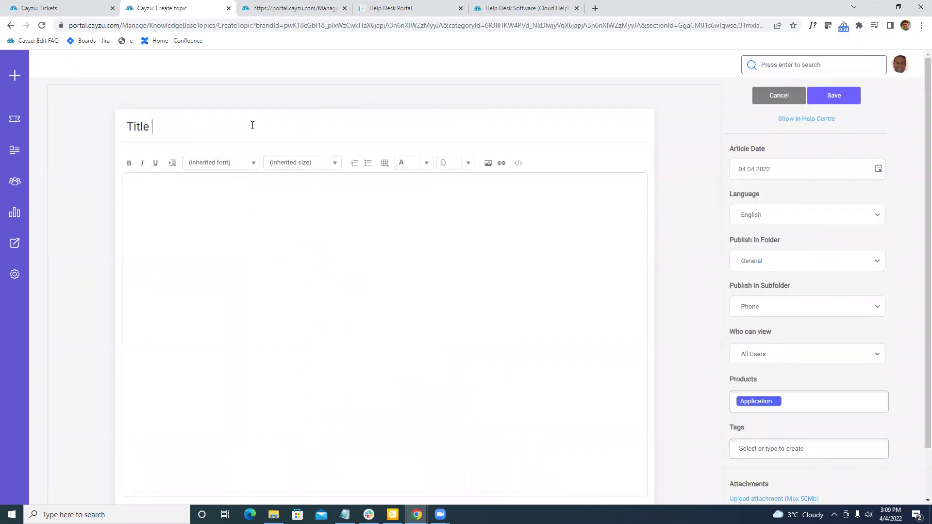
left_click(244, 198)
type("Body.")
scroll(481, 259, "down", 1)
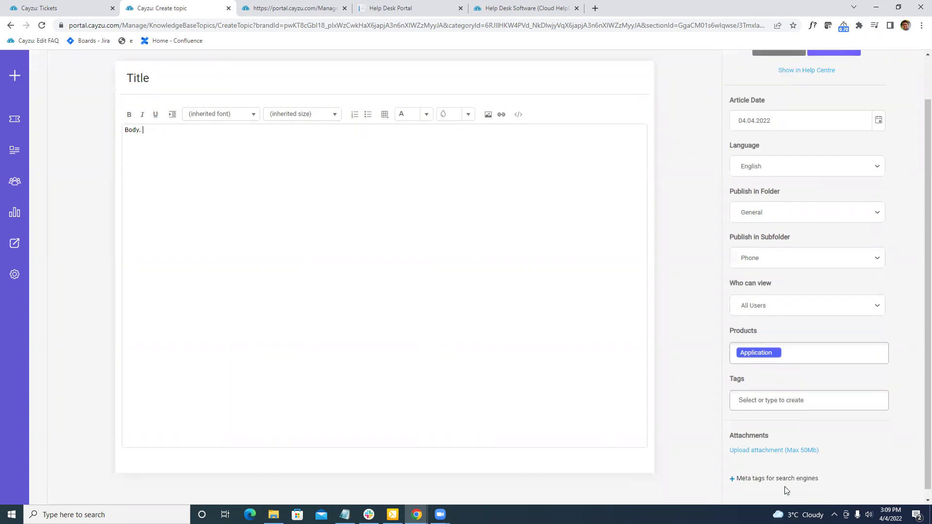
scroll(760, 440, "up", 1)
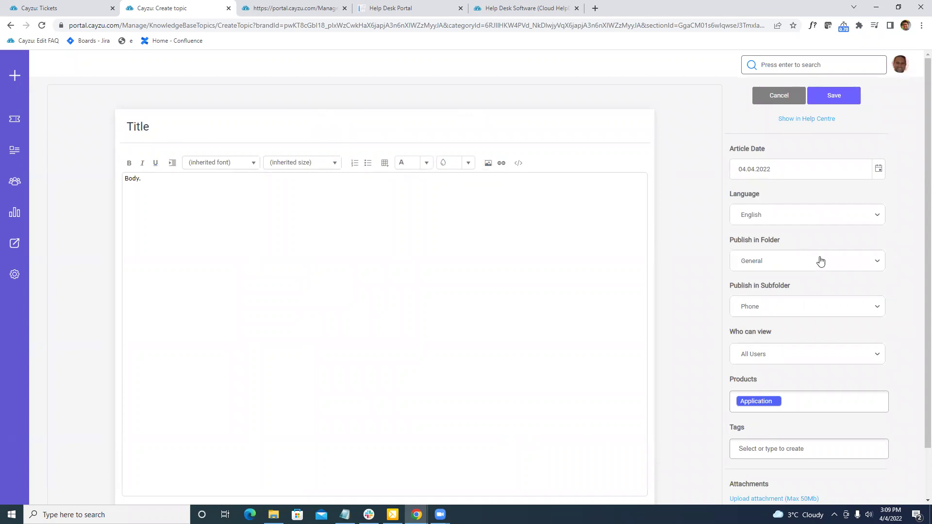
Keep the article in the General folder, restrict it to Agents Only, then view the ACME portal
left_click(775, 260)
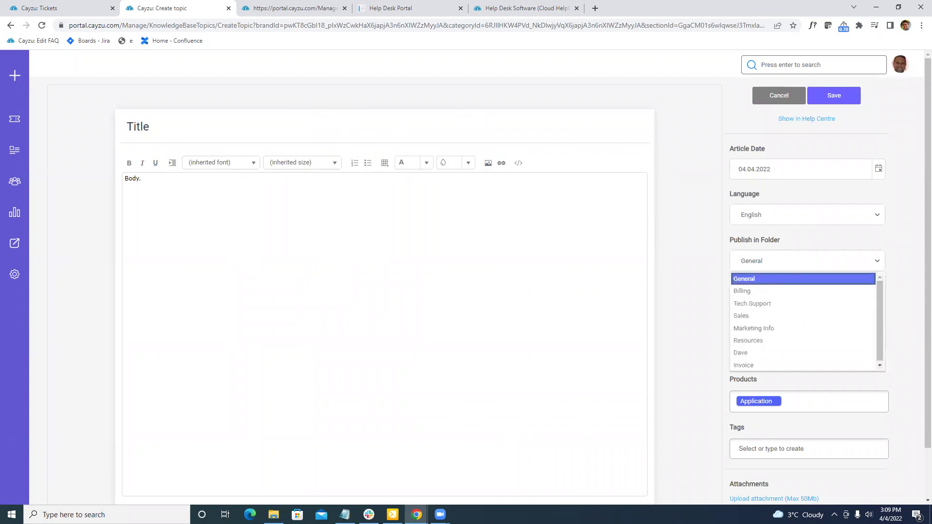
left_click(904, 262)
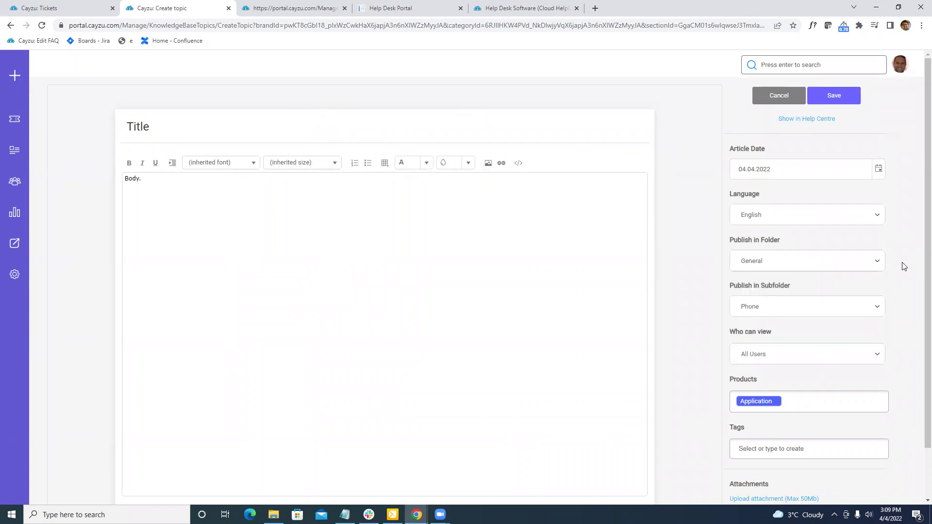
scroll(769, 314, "down", 1)
left_click(768, 297)
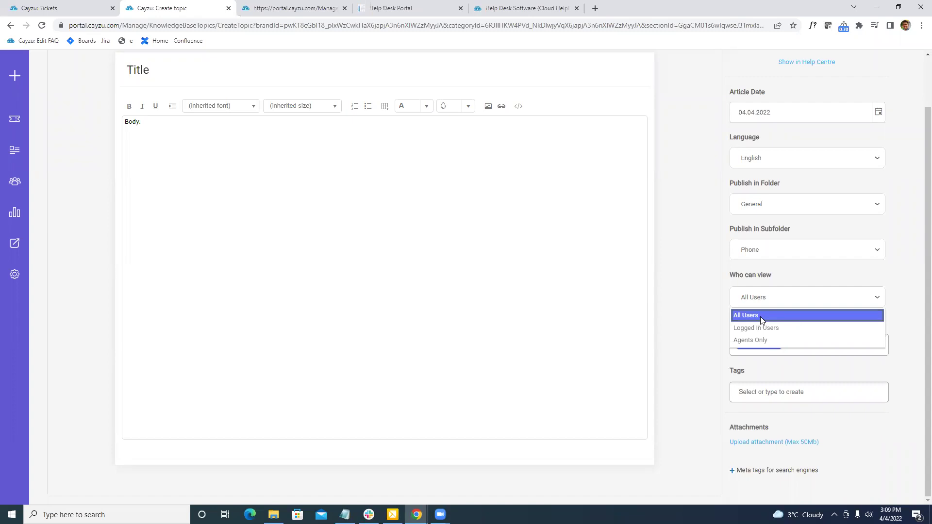
left_click(769, 339)
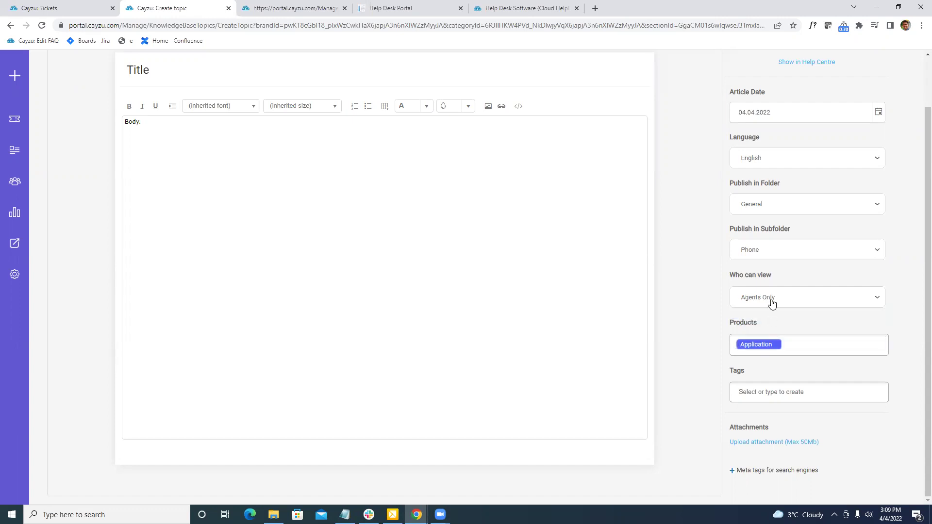
left_click(415, 9)
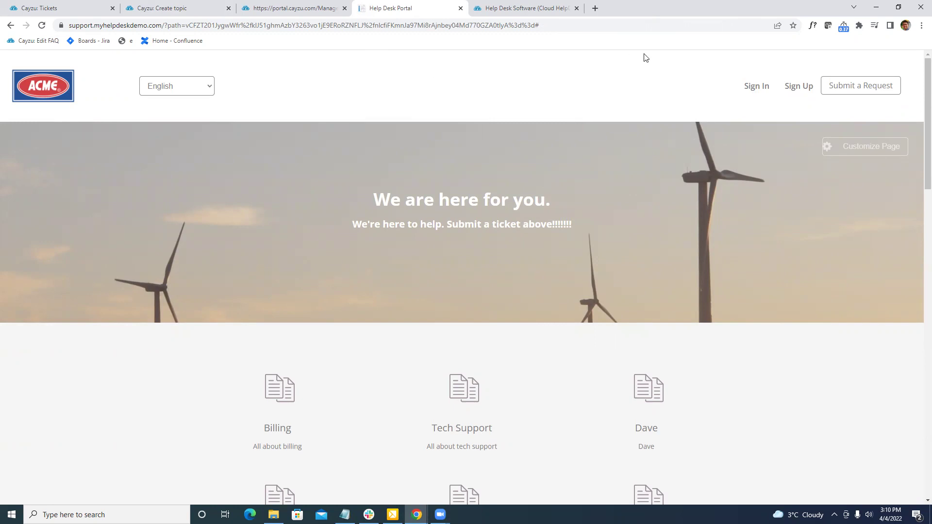
Open Submit a Request, keep Technical Question? as the request type, and scroll through its fields
left_click(848, 91)
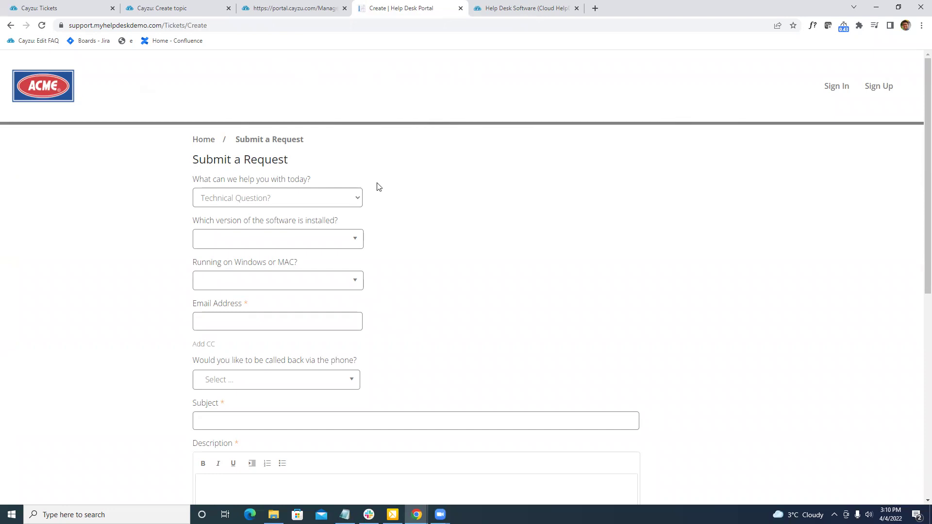
left_click(246, 195)
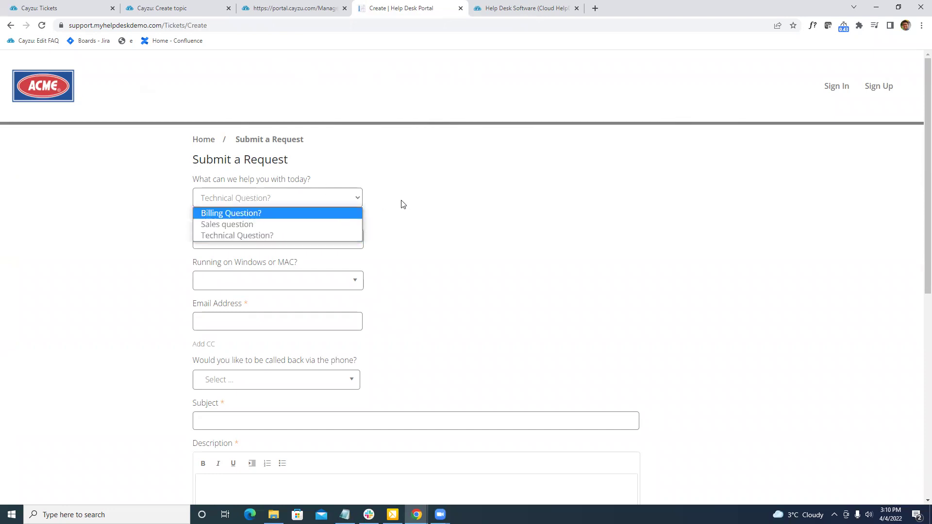
left_click(358, 200)
scroll(352, 200, "down", 5)
scroll(335, 271, "down", 3)
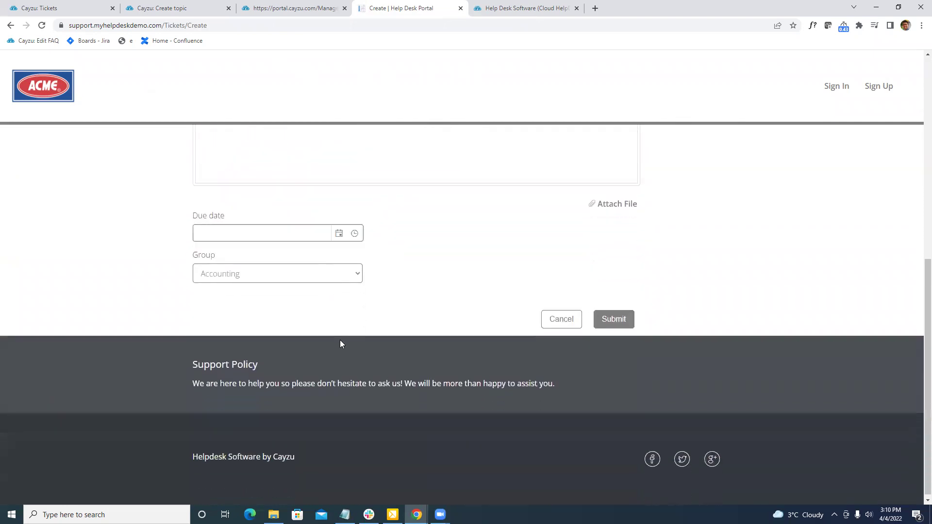
scroll(341, 343, "up", 8)
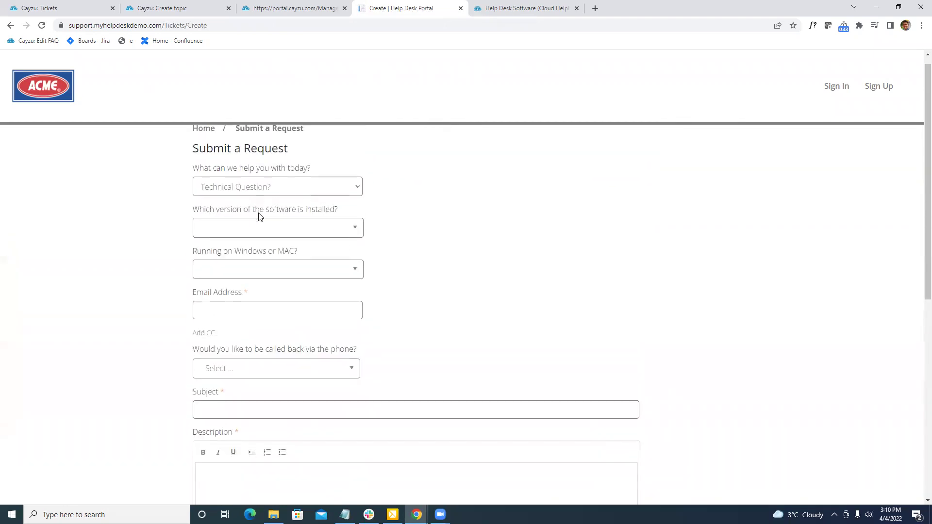
scroll(260, 214, "down", 5)
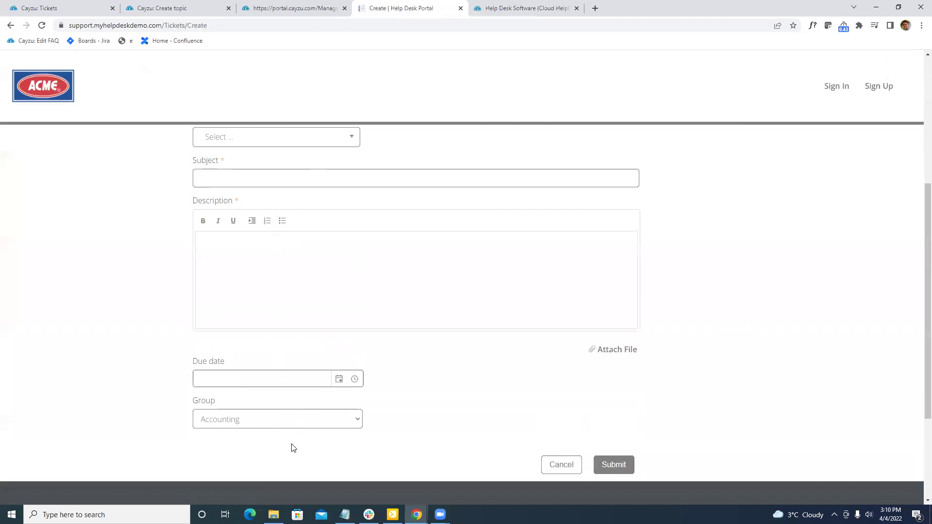
scroll(294, 447, "up", 5)
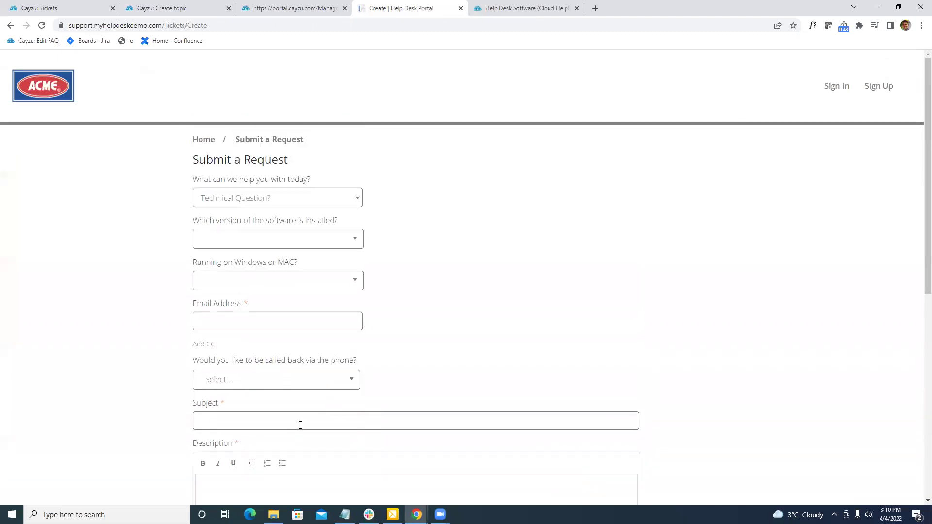
Start a new form via Admin > Custom Forms > Actions > New Form and scroll its setup page
left_click(191, 11)
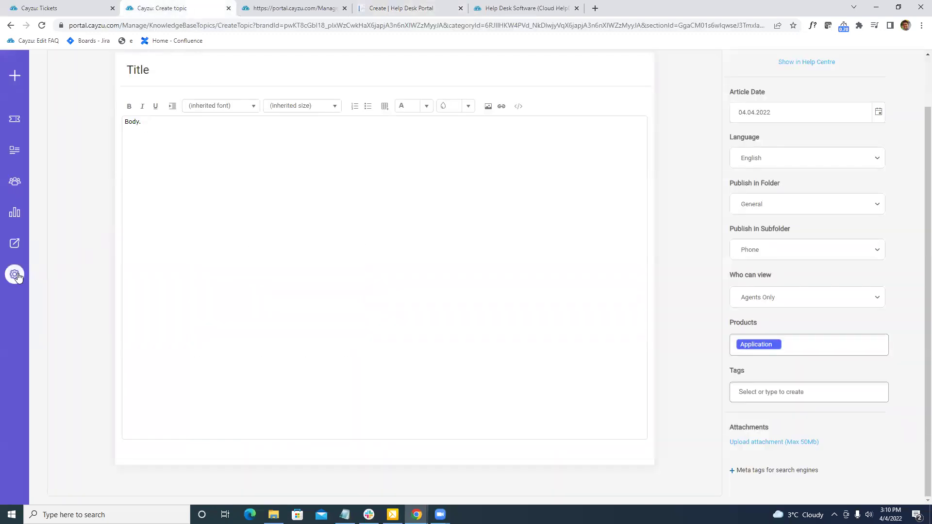
left_click(15, 275)
left_click(80, 189)
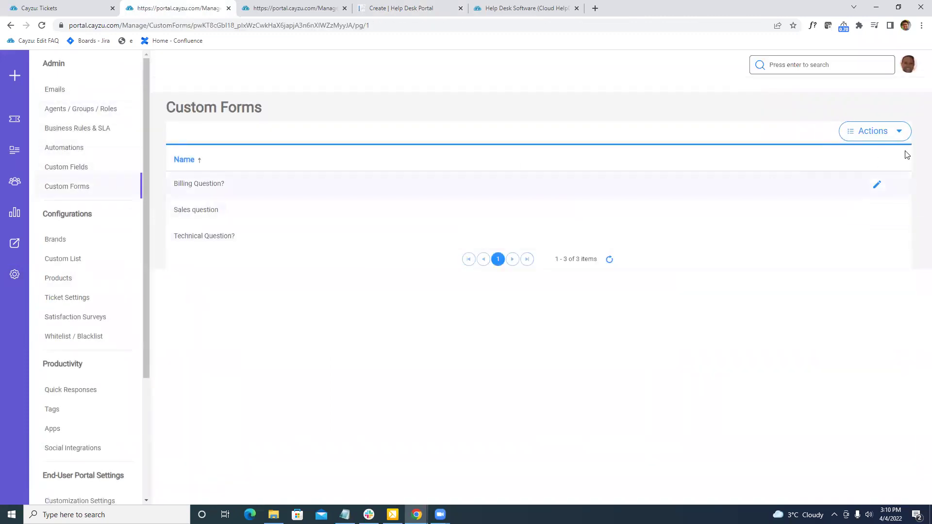
left_click(896, 131)
left_click(890, 147)
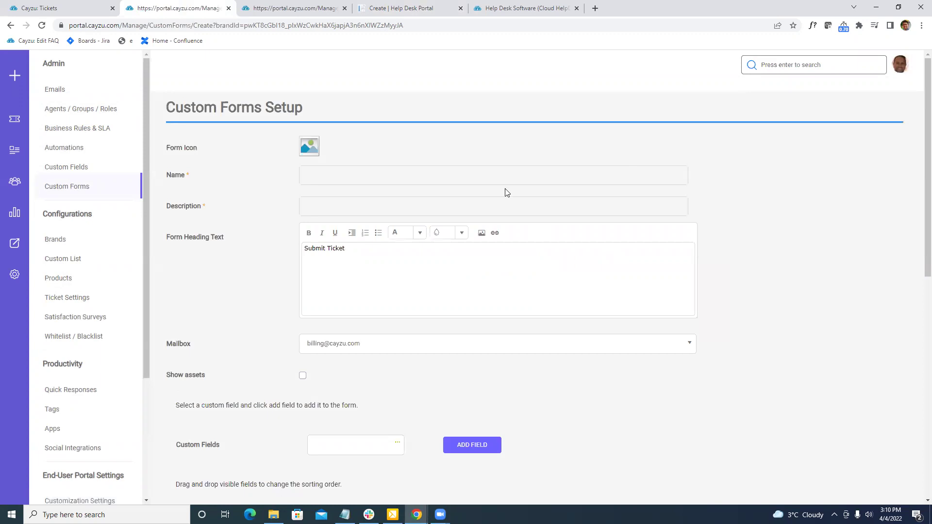
scroll(352, 247, "down", 7)
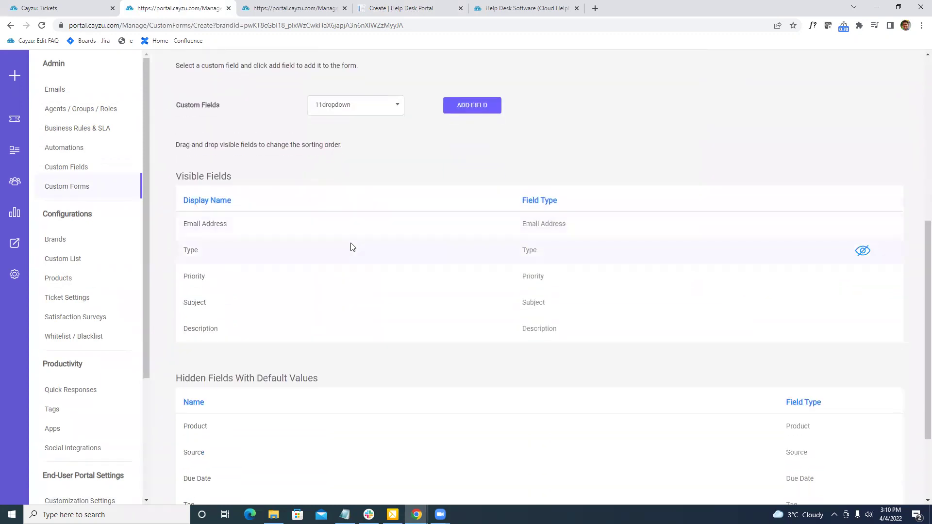
scroll(383, 341, "down", 2)
scroll(382, 340, "up", 9)
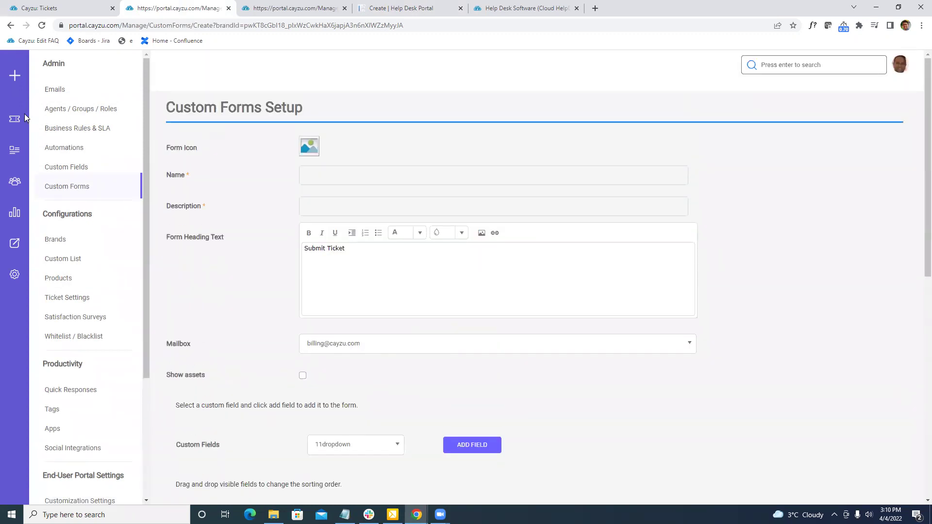
Return to the portal's request form and check the request types without changing Technical Question?
left_click(408, 8)
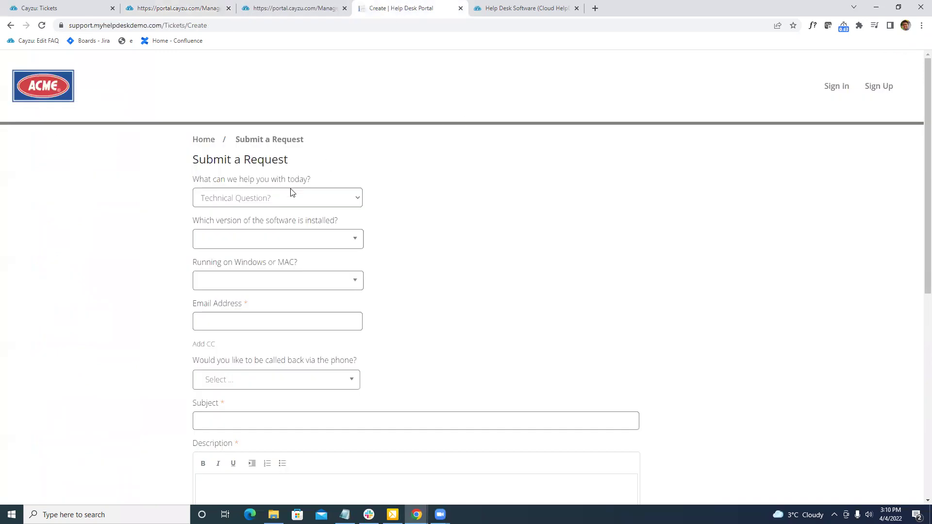
scroll(330, 253, "down", 5)
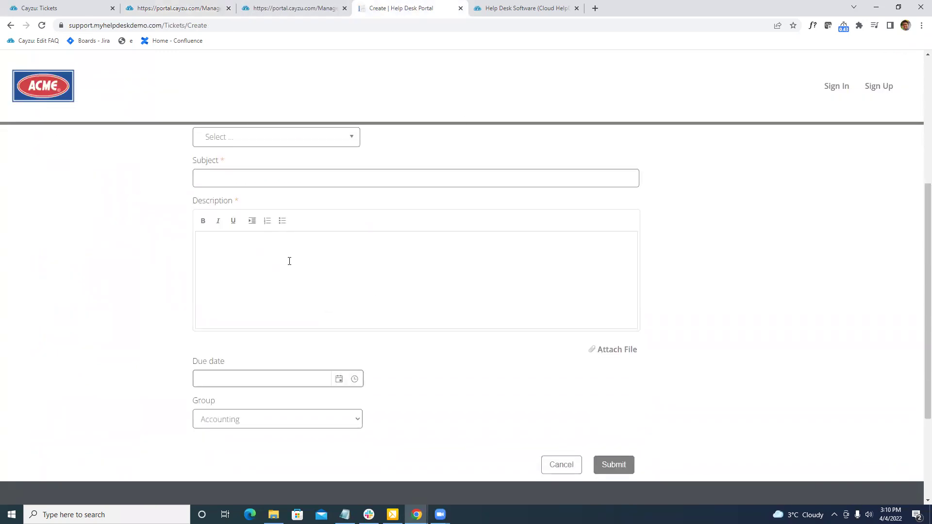
key("ctrl+1")
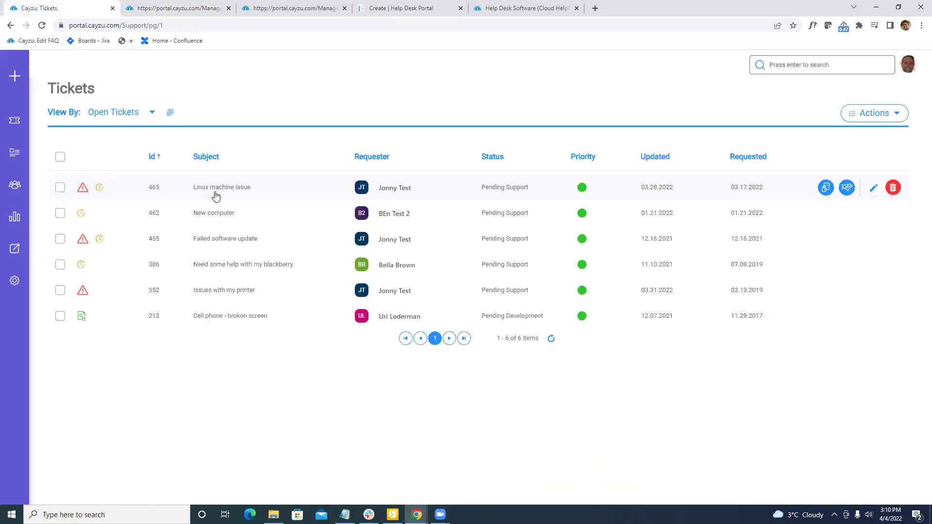
left_click(388, 9)
scroll(348, 223, "up", 5)
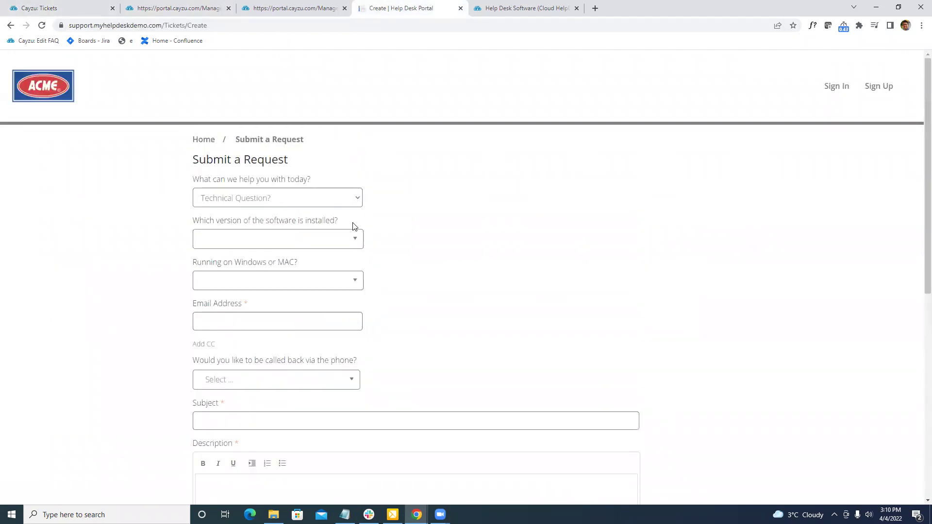
left_click(318, 195)
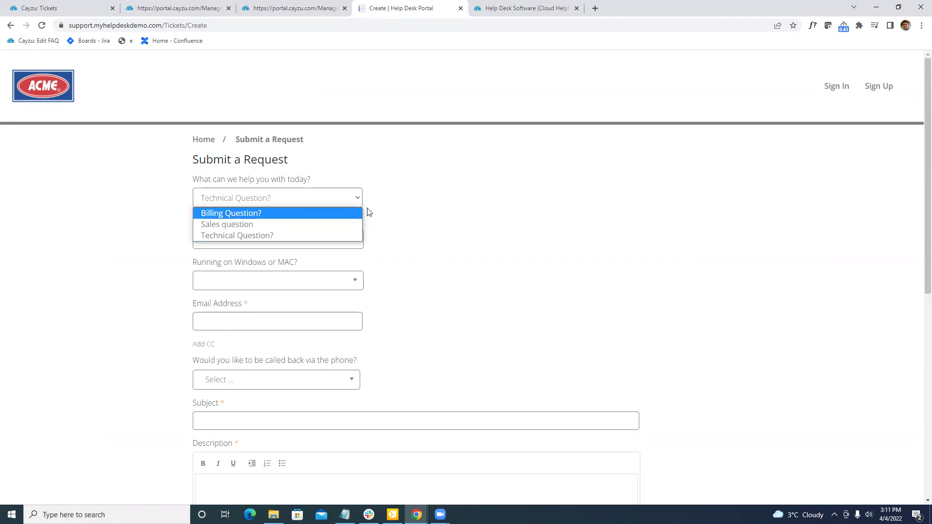
left_click(408, 210)
Set the installed software version to v 2.1, then go back to the Custom Forms Setup page
scroll(385, 211, "down", 1)
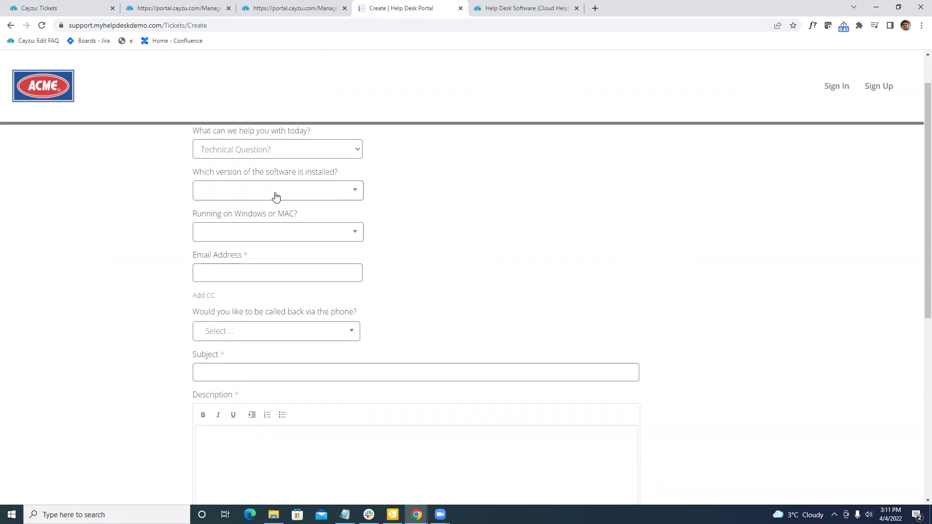
left_click(252, 194)
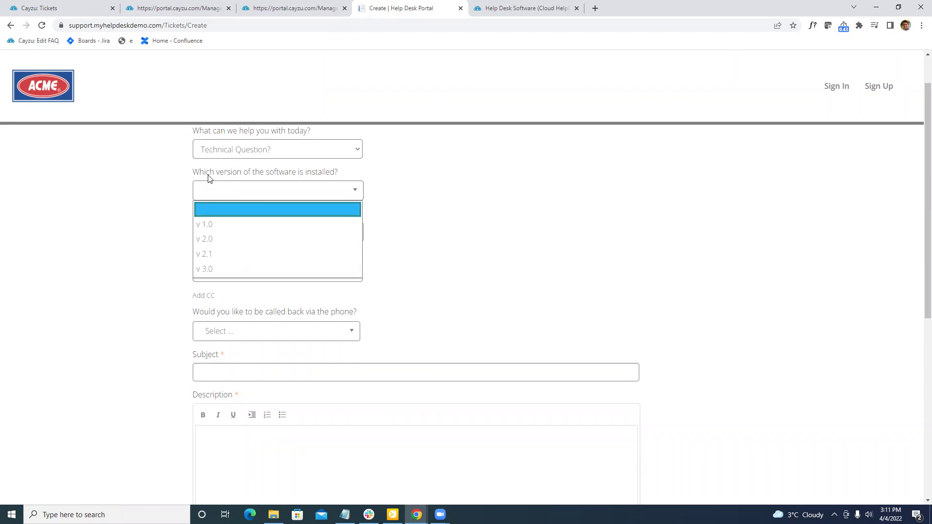
left_click(232, 239)
left_click(232, 196)
left_click(228, 252)
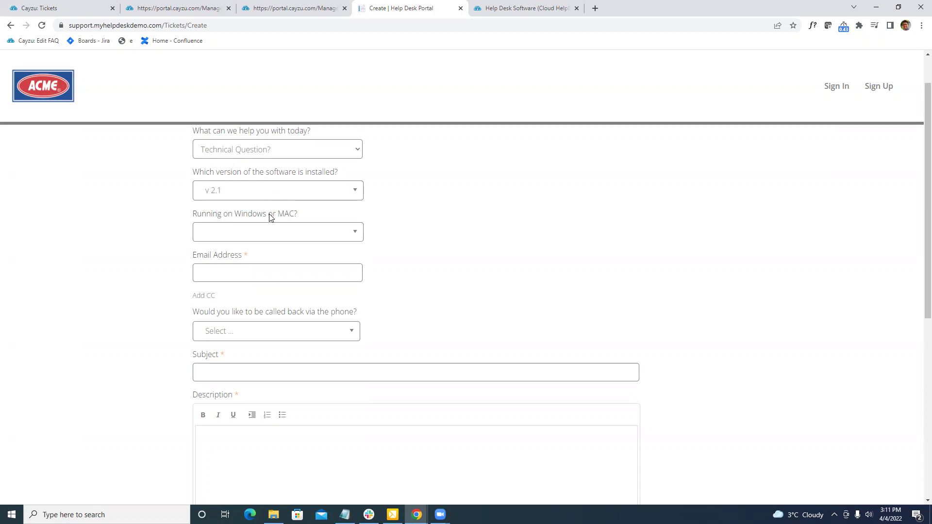
scroll(260, 316, "down", 1)
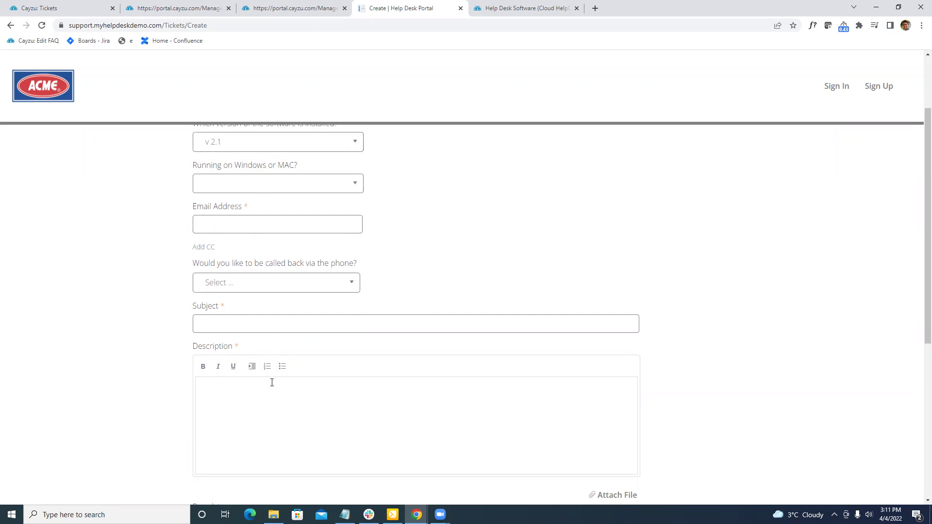
left_click(178, 8)
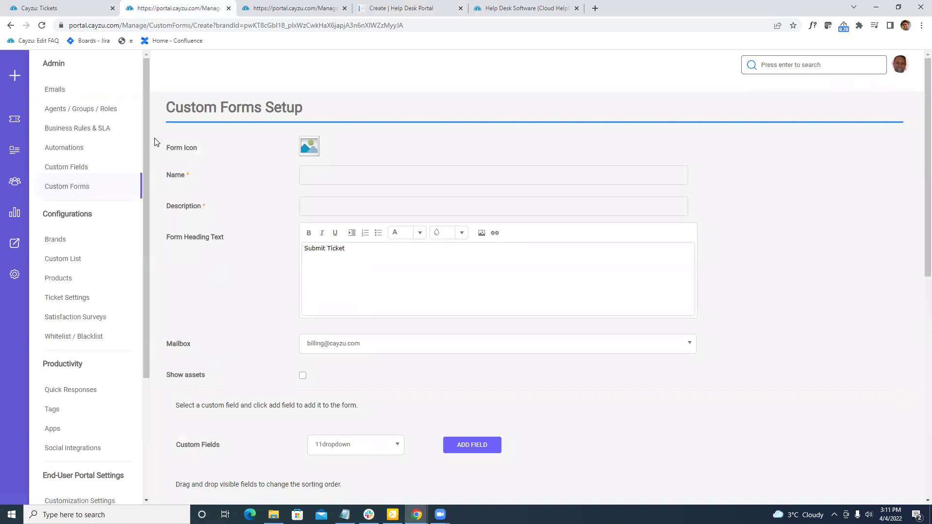
Open Admin > Automations to view the eight rules, then switch to the 'Cayzu: Tickets' tab
left_click(68, 148)
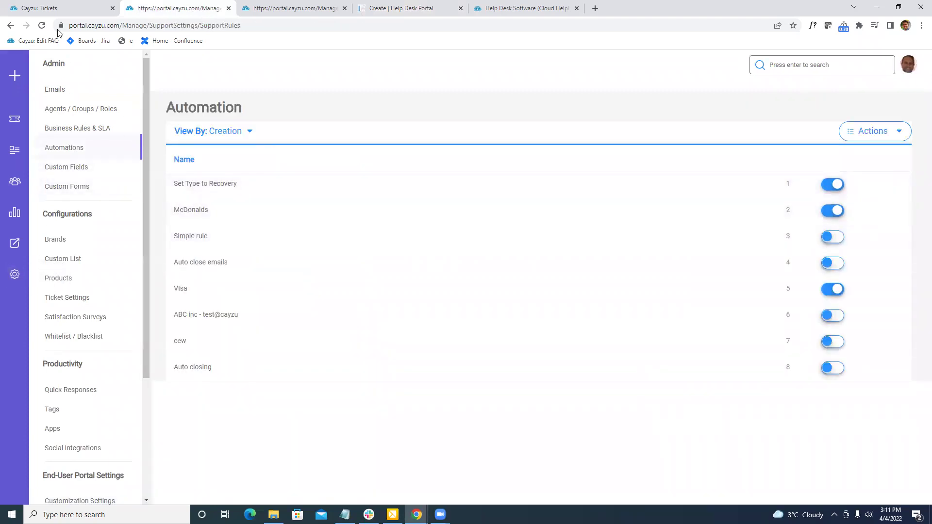
left_click(45, 9)
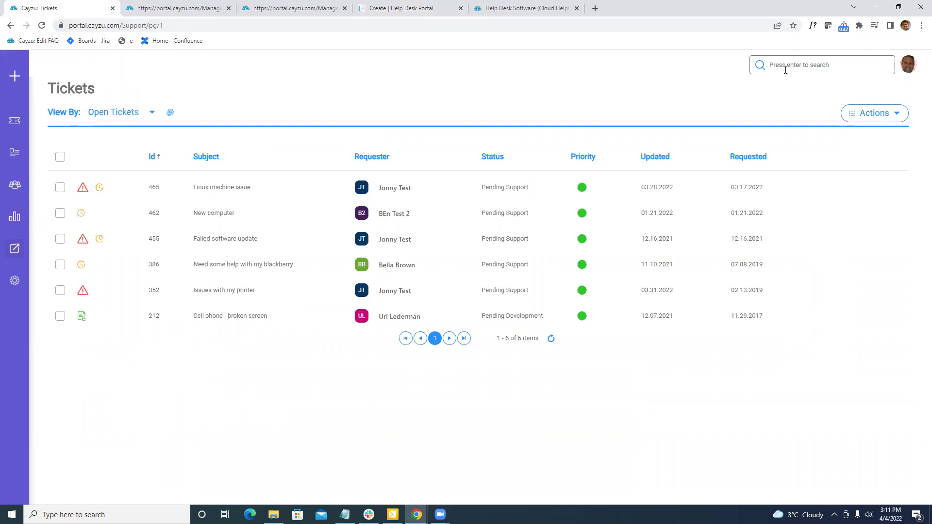
View the ticket Summary report, then return to the six-ticket open tickets list
left_click(297, 8)
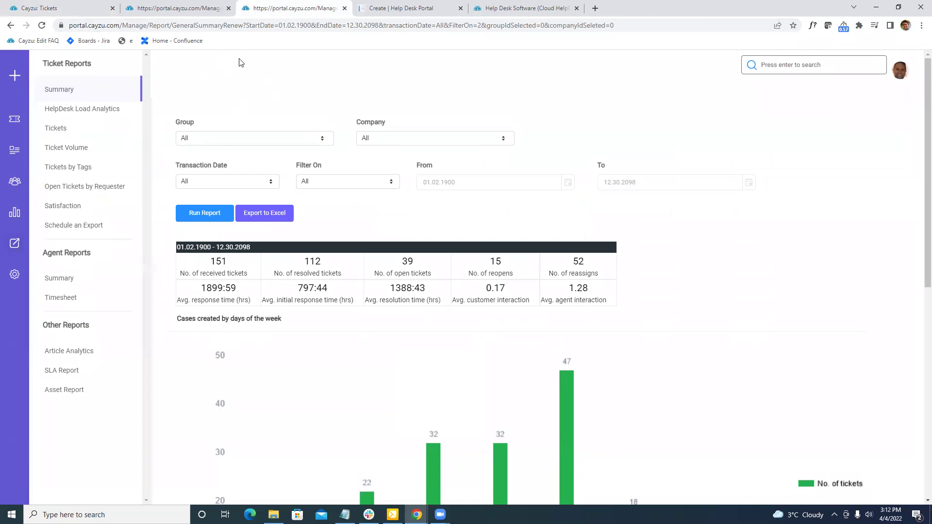
left_click(70, 9)
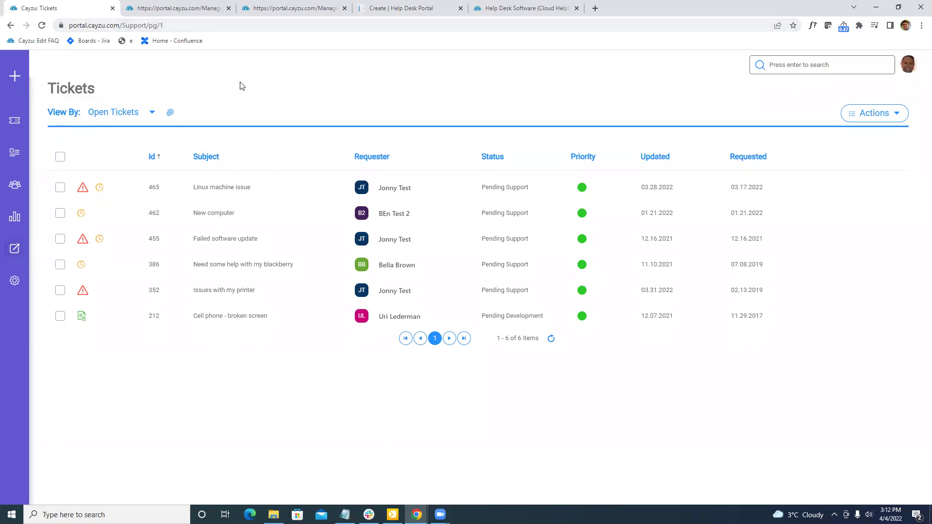
Open the first agent's profile for editing from Agents / Groups / Roles
left_click(194, 11)
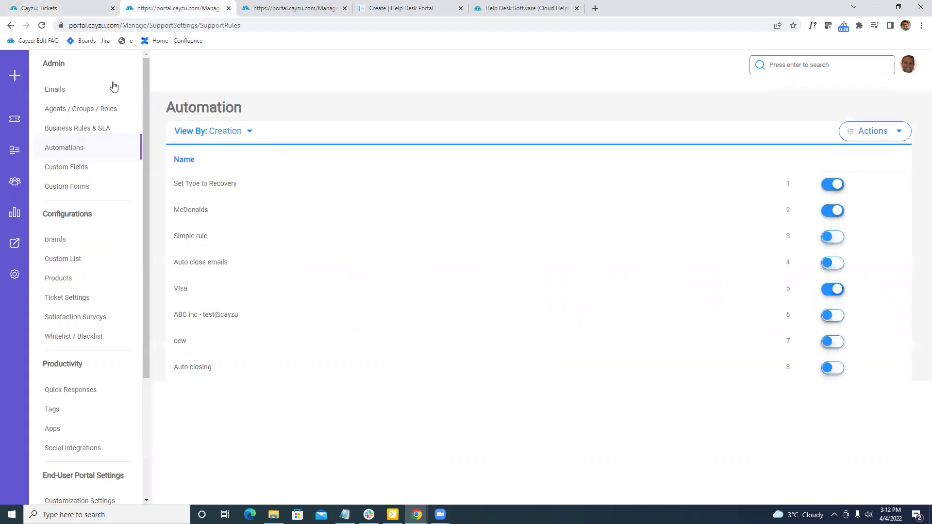
left_click(84, 111)
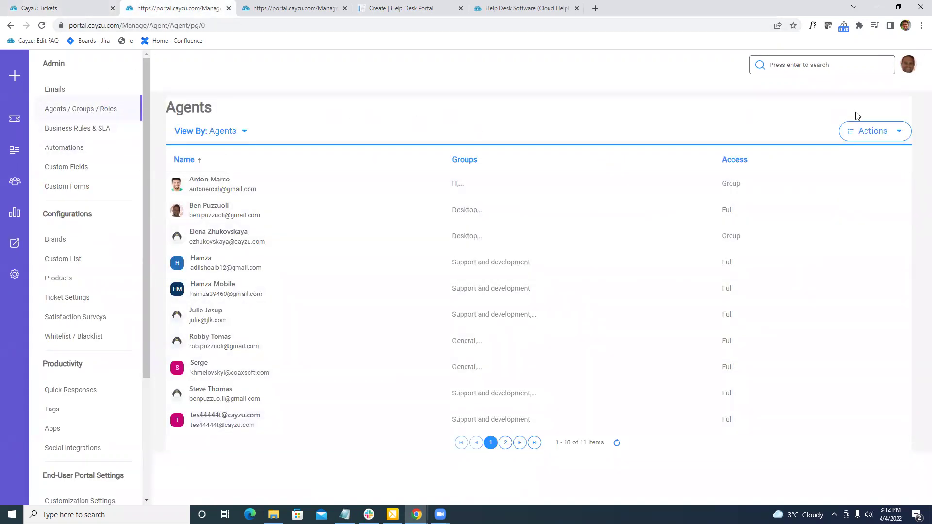
left_click(872, 131)
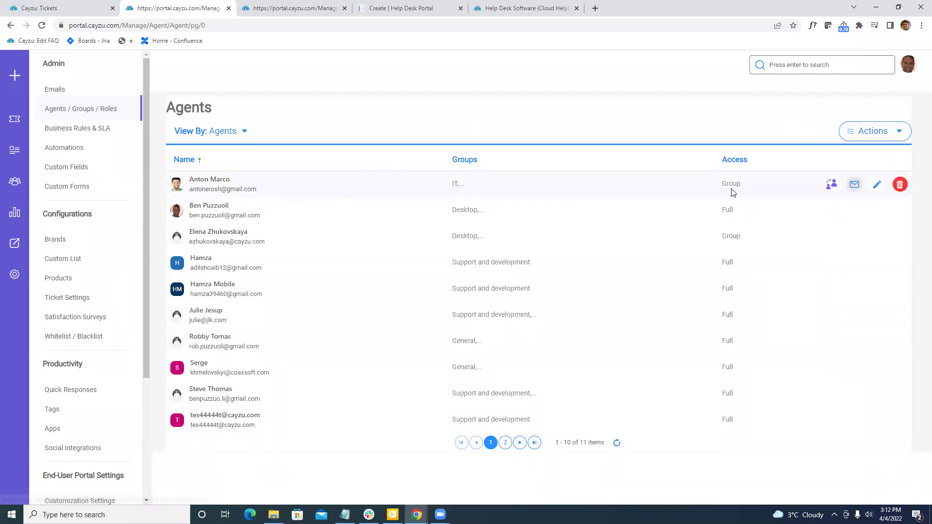
left_click(876, 185)
Set the agent's help desk access to Limited Access and go back to the open tickets list
scroll(428, 217, "down", 6)
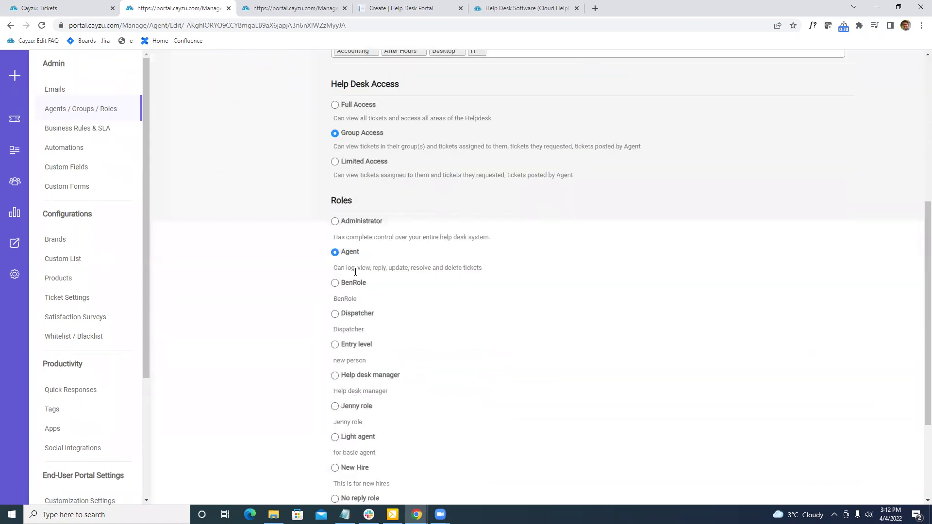
scroll(350, 236, "up", 3)
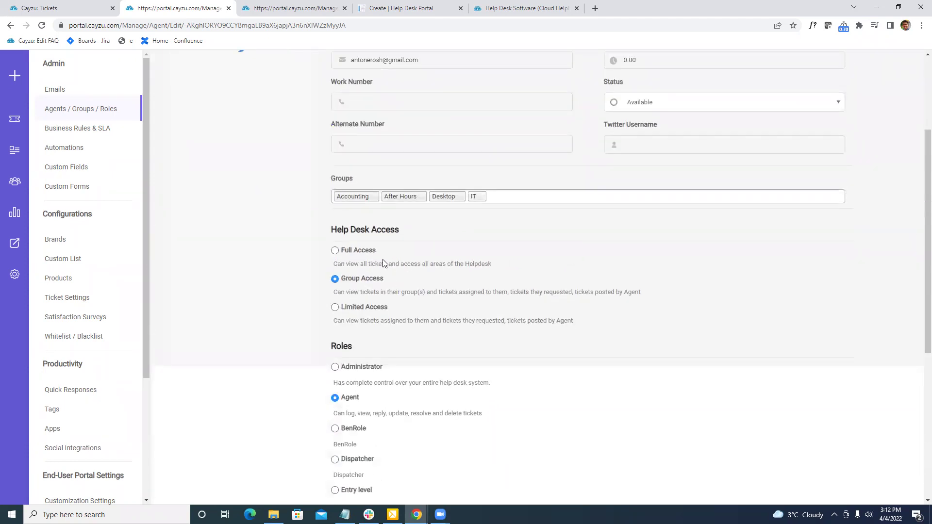
left_click(335, 251)
left_click(356, 281)
left_click(364, 311)
scroll(379, 305, "up", 3)
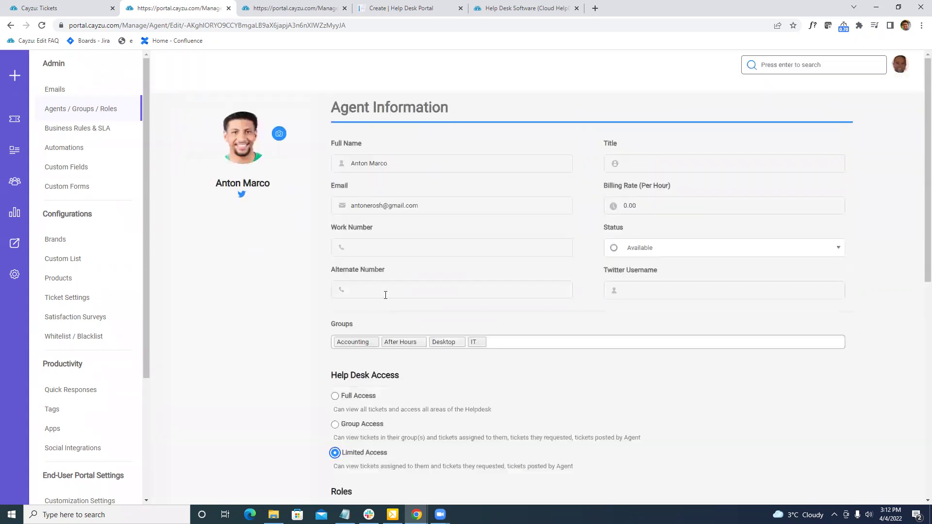
left_click(81, 10)
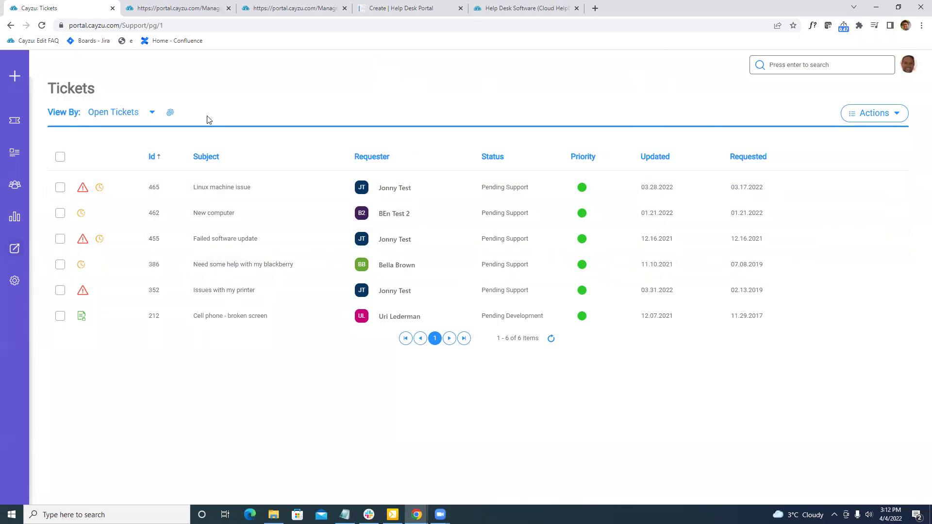
left_click(148, 112)
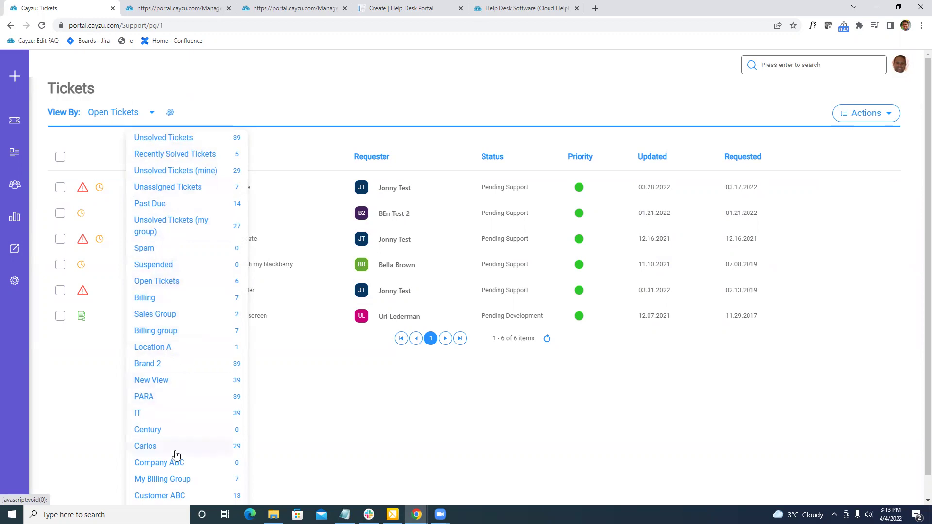
left_click(259, 151)
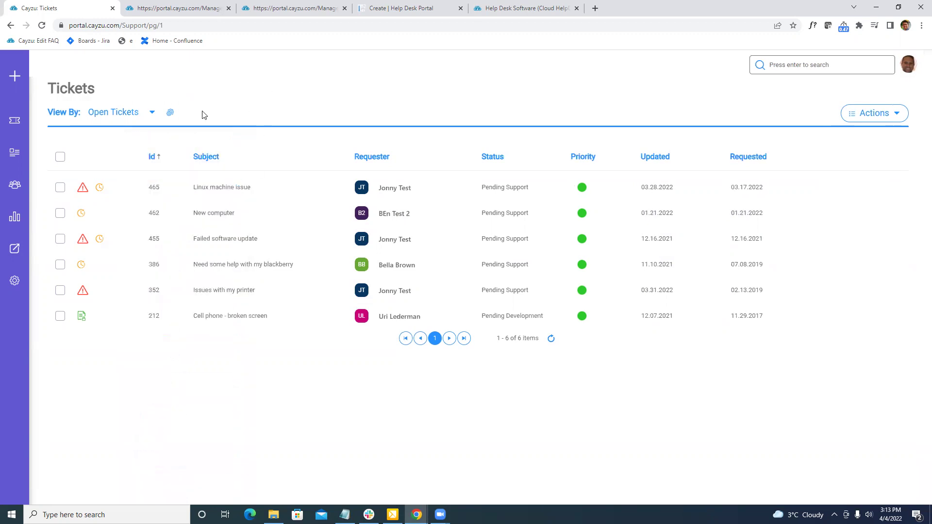
left_click(60, 187)
left_click(61, 213)
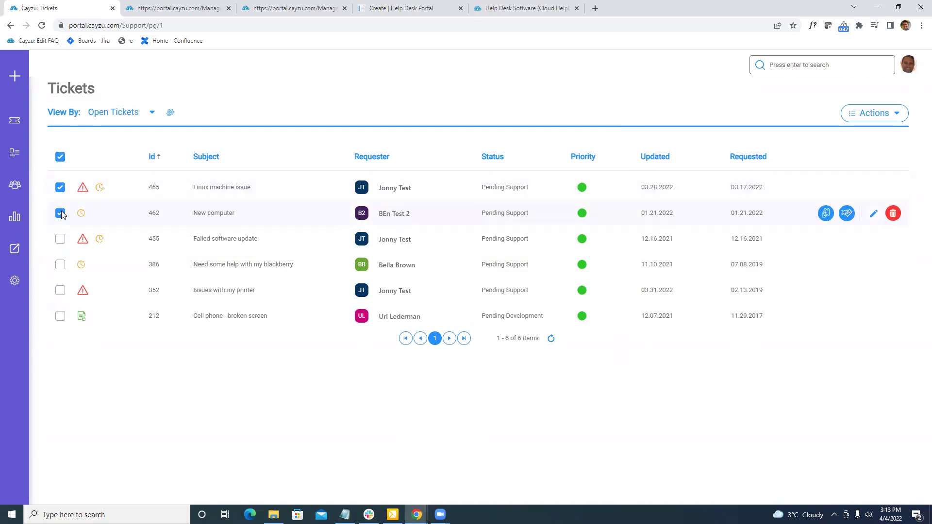
left_click(874, 116)
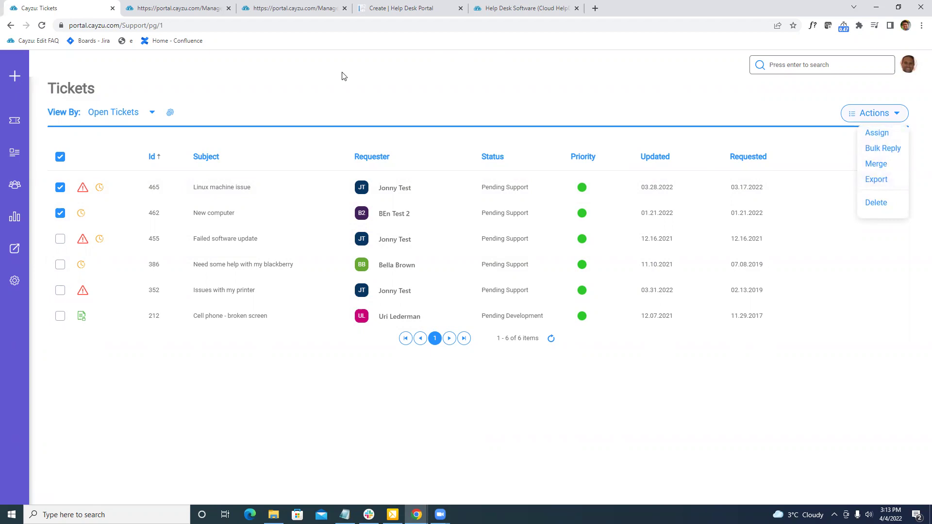
left_click(291, 104)
left_click(60, 187)
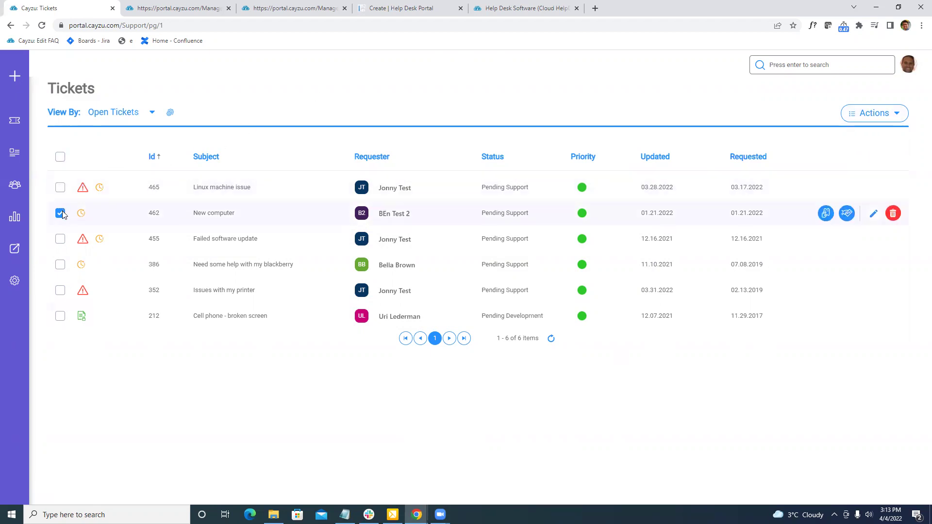
left_click(60, 213)
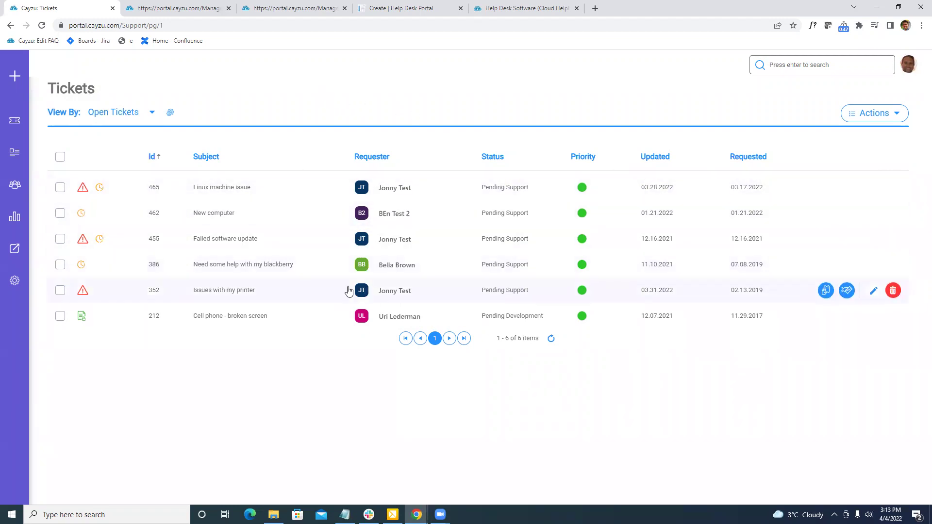
Open the 'Issues with my printer' ticket and scroll through its thread and side panel
mouse_move(229, 292)
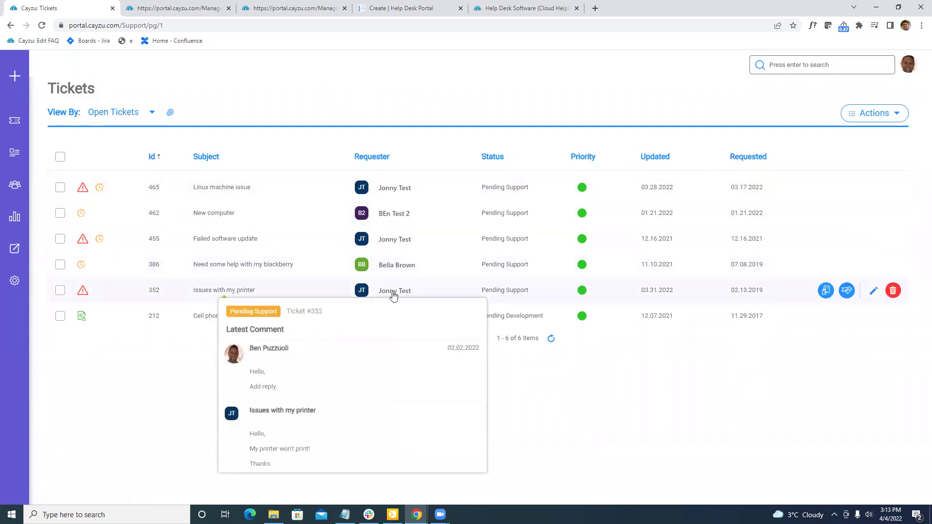
left_click(247, 292)
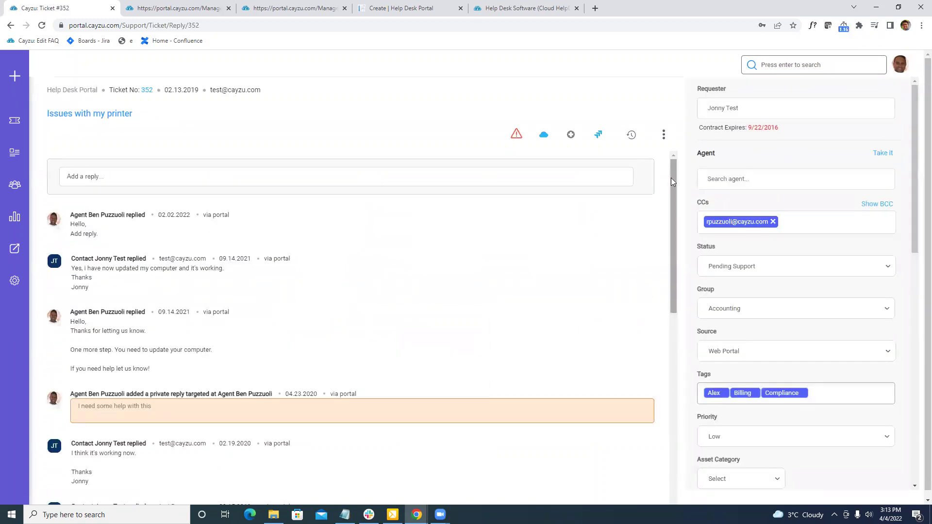
left_click_drag(671, 177, 665, 274)
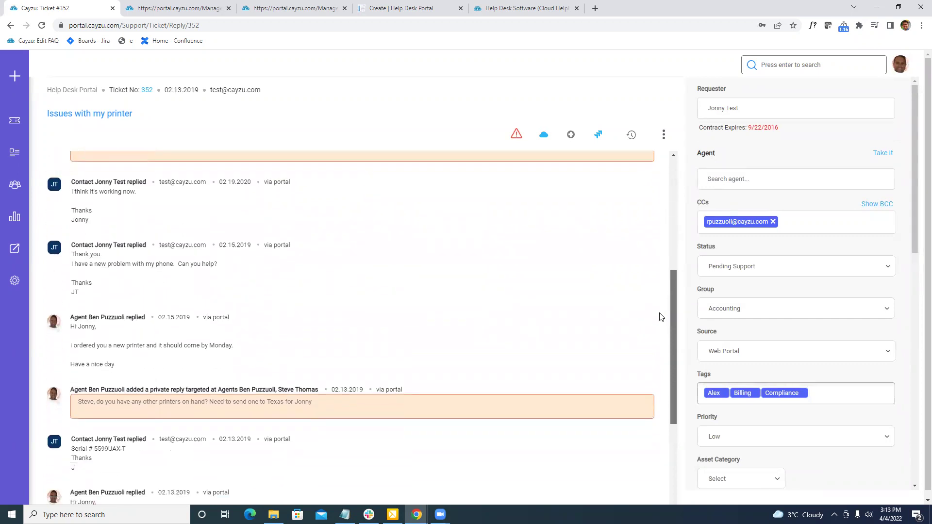
scroll(663, 340, "down", 4)
scroll(668, 166, "up", 10)
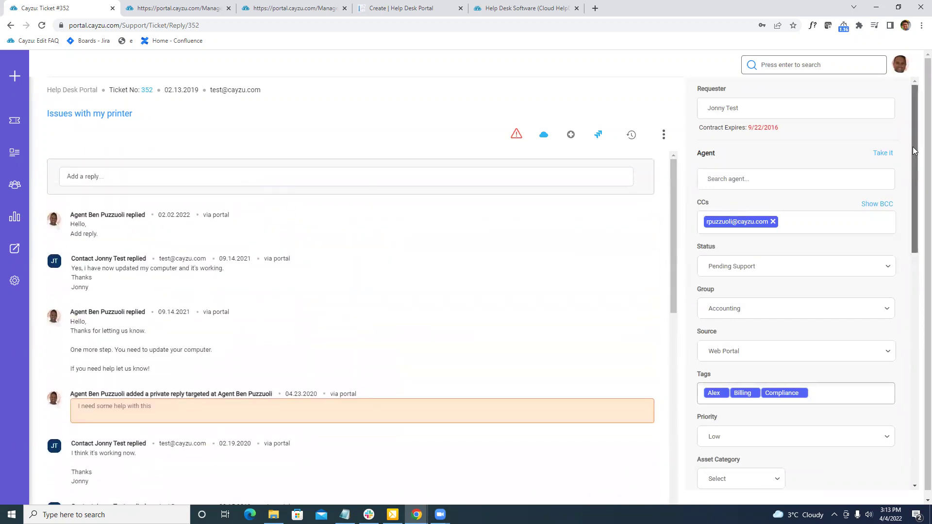
mouse_move(914, 150)
left_mouse_down()
mouse_move(918, 391)
mouse_move(909, 130)
mouse_move(899, 318)
mouse_move(905, 342)
mouse_move(909, 142)
left_mouse_up()
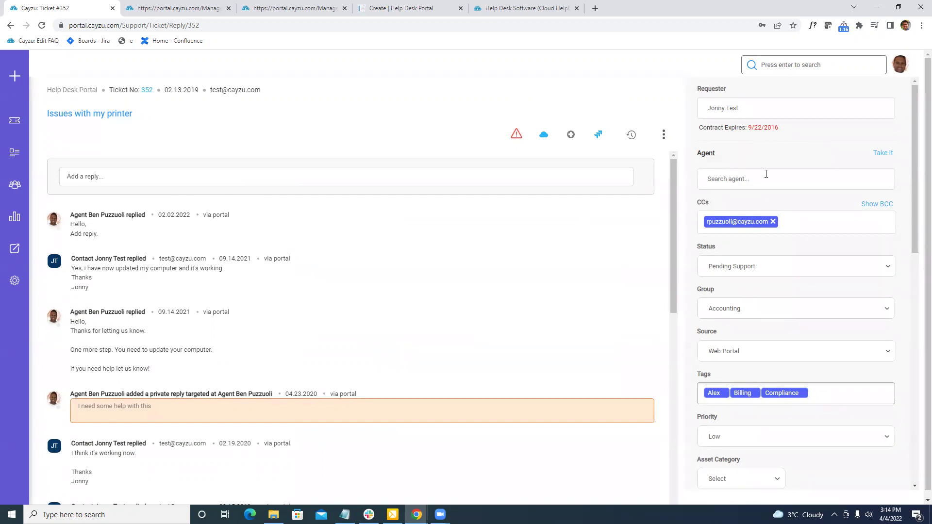
Glance over the customer portal's request form, then return to the printer ticket
left_click(437, 8)
scroll(281, 223, "up", 2)
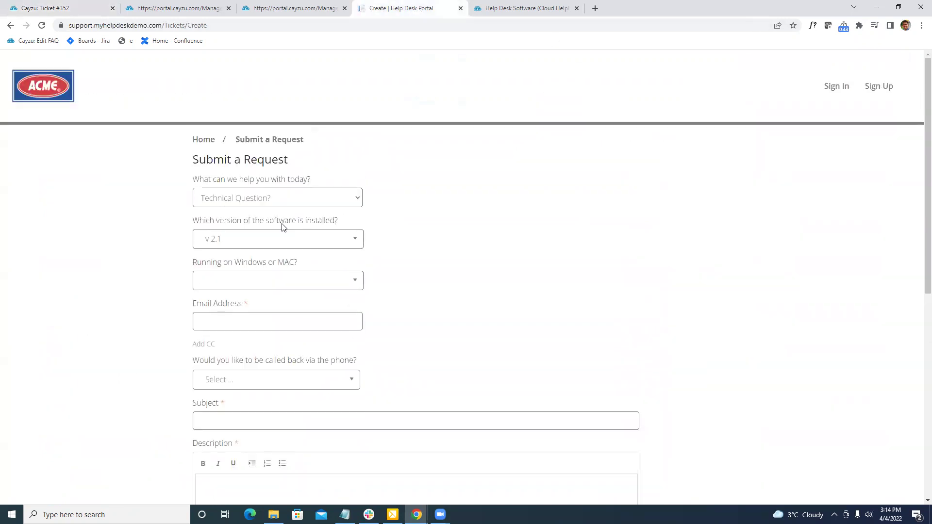
scroll(228, 184, "down", 4)
scroll(287, 301, "down", 1)
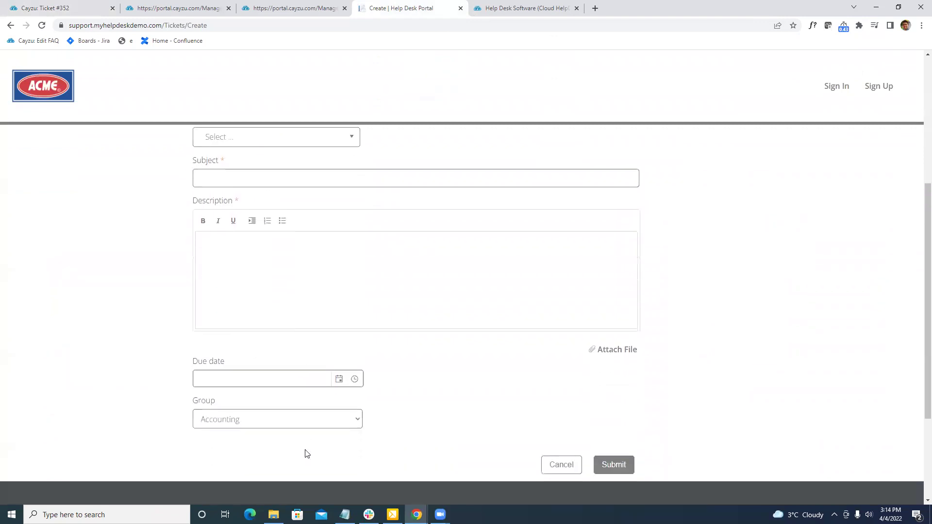
scroll(323, 414, "up", 5)
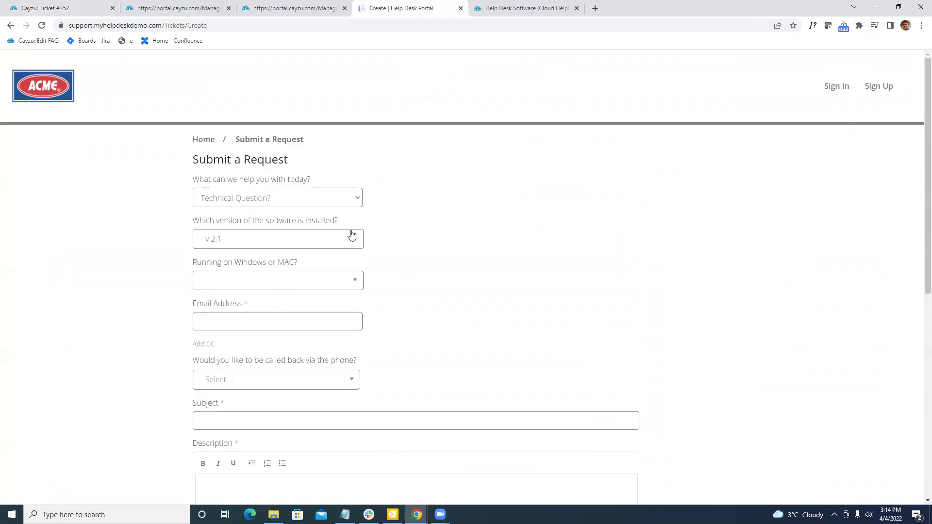
left_click(65, 11)
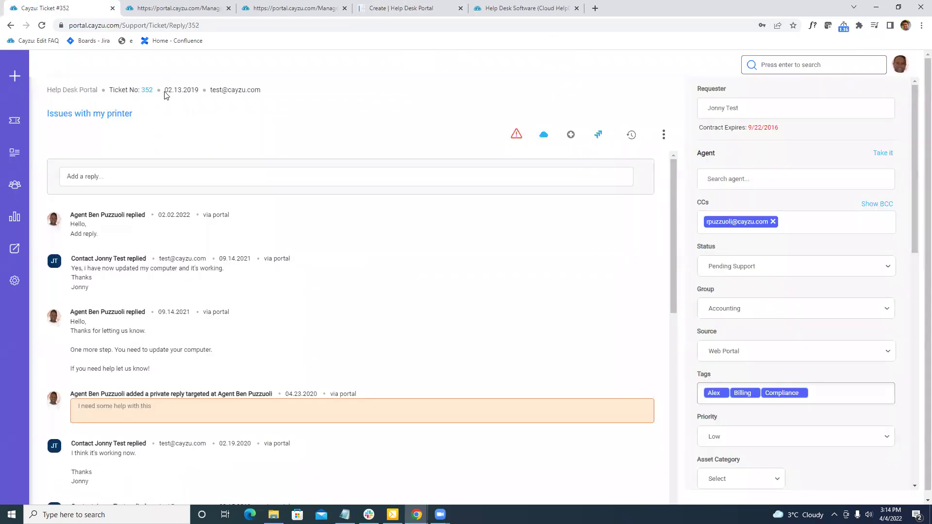
left_click(114, 178)
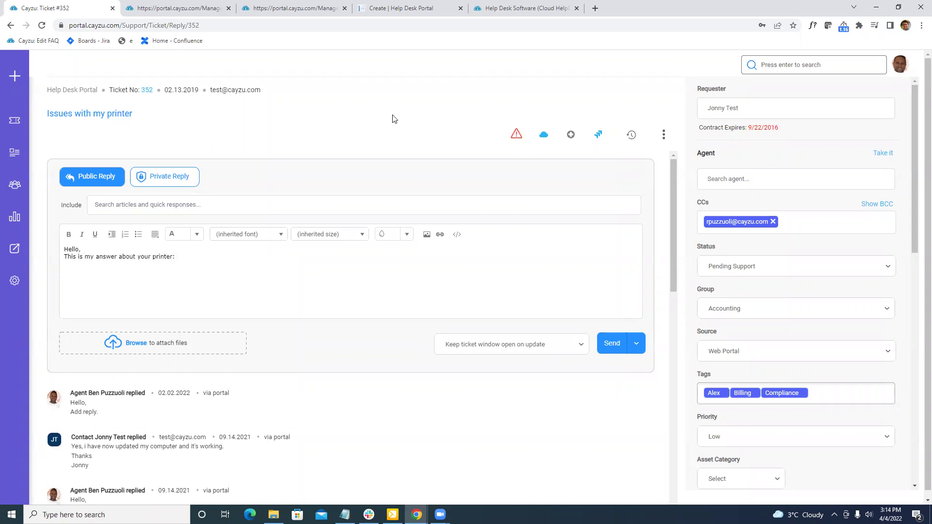
left_click(141, 204)
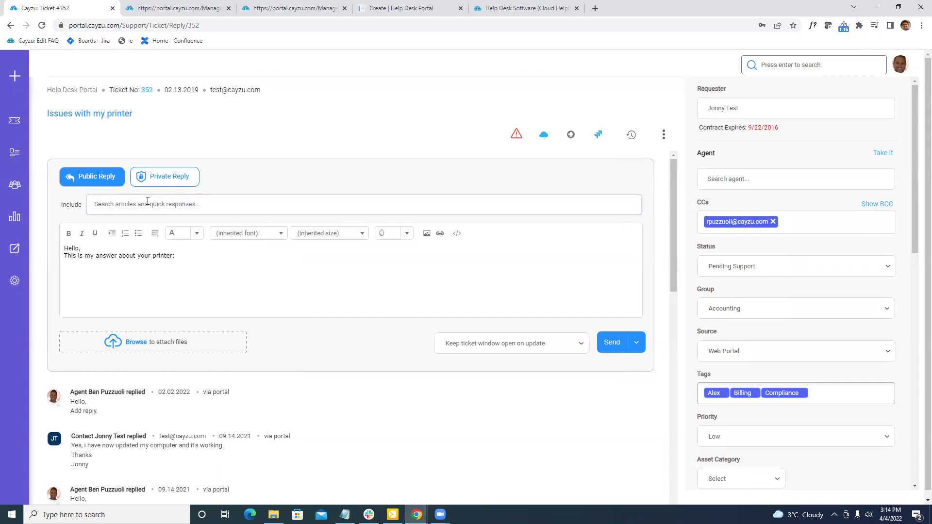
type("printer")
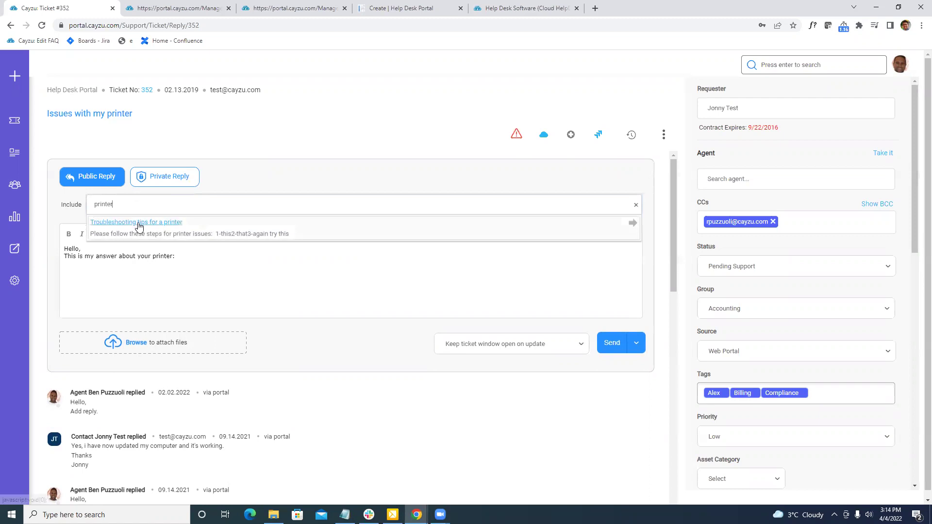
left_click(138, 223)
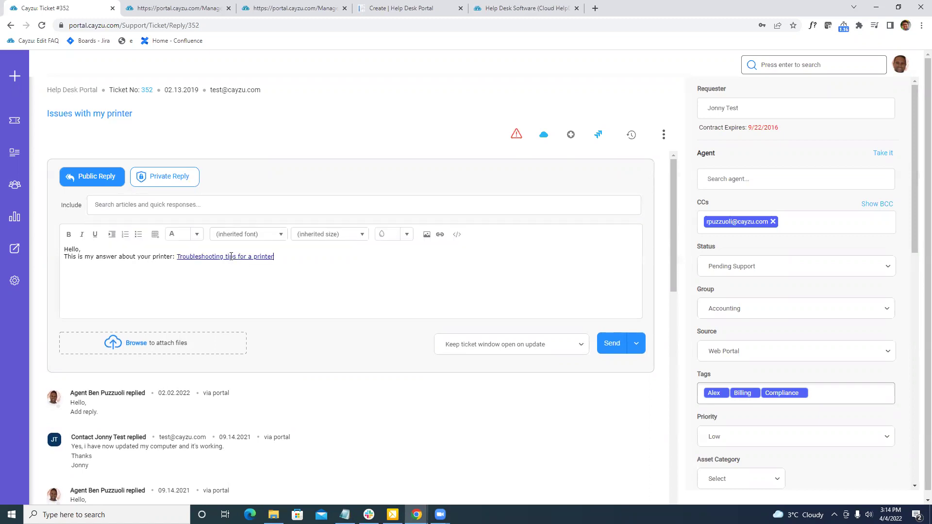
left_click(664, 135)
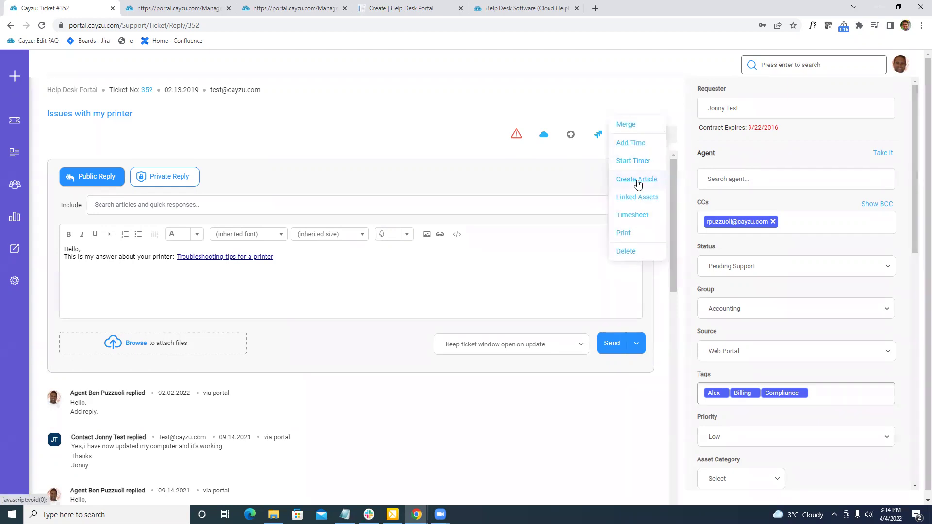
left_click(563, 91)
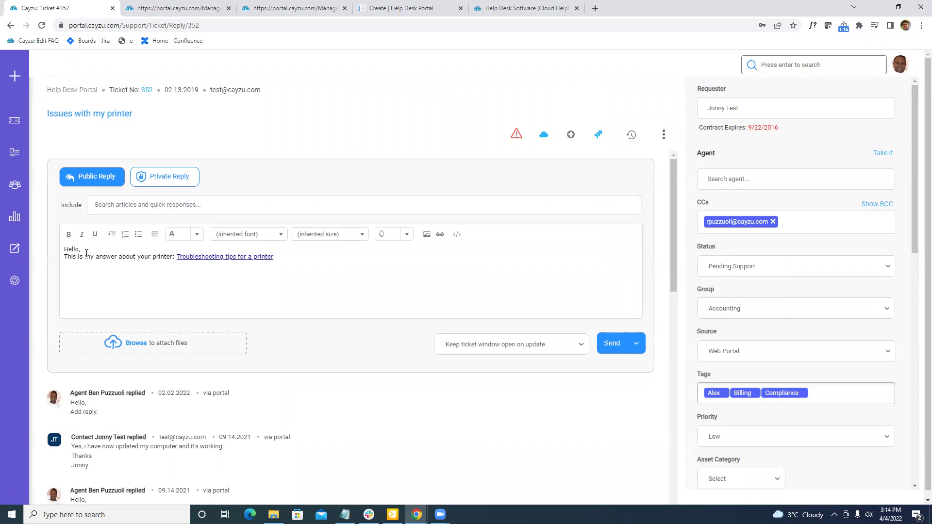
scroll(103, 251, "down", 14)
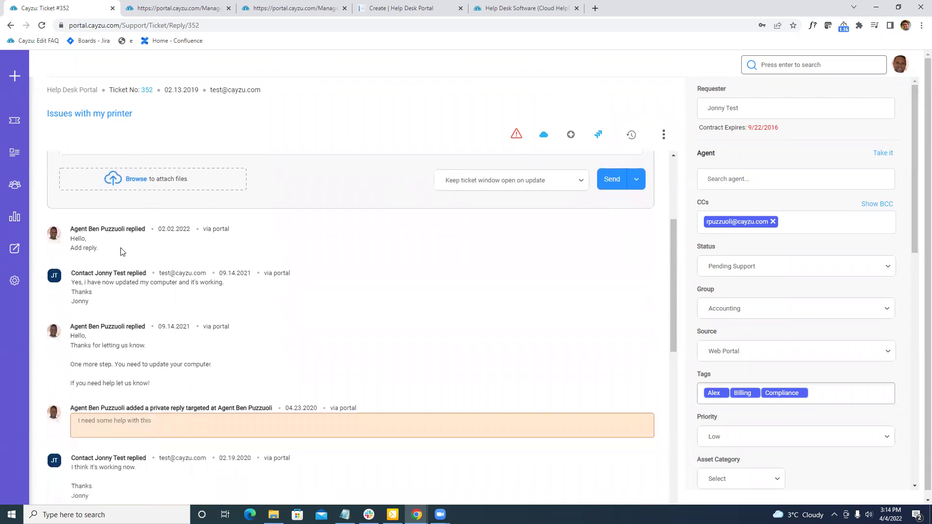
scroll(208, 490, "up", 14)
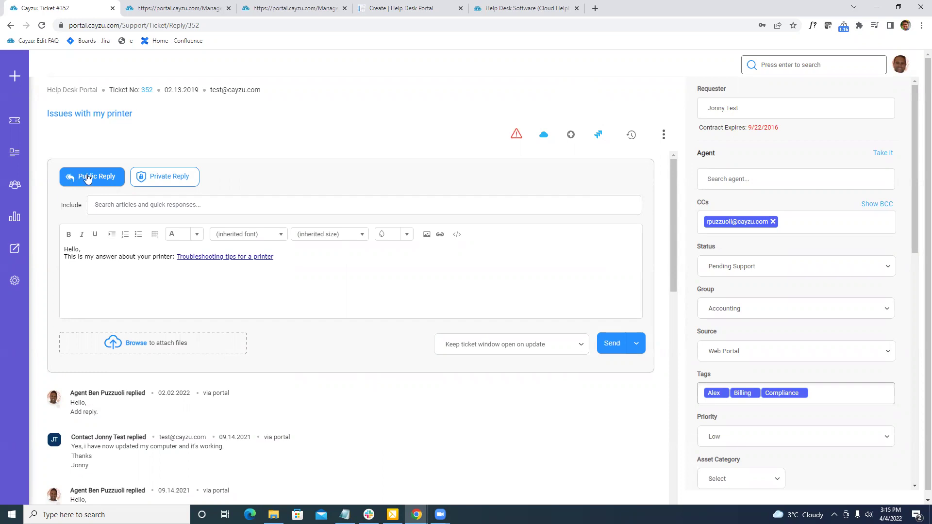
Switch the reply to a Private Reply after a brief look at the portal home page
left_click(155, 180)
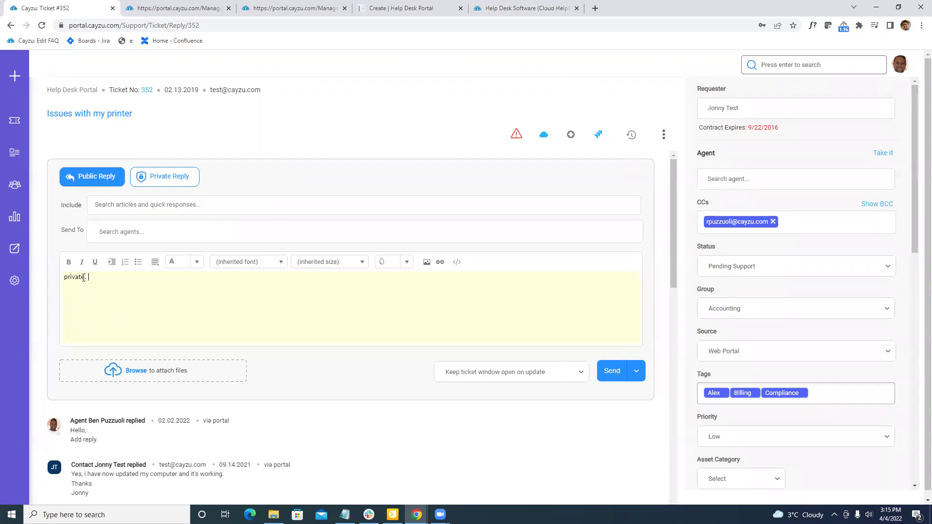
left_click(401, 8)
left_click(60, 87)
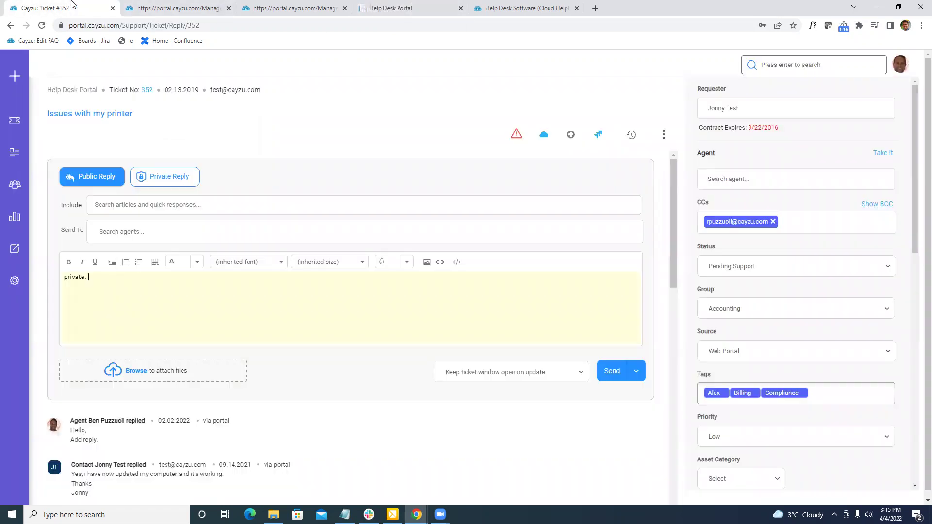
left_click(64, 8)
Address the private note to two agents and replace the placeholder with 'I need some help'
left_click(129, 239)
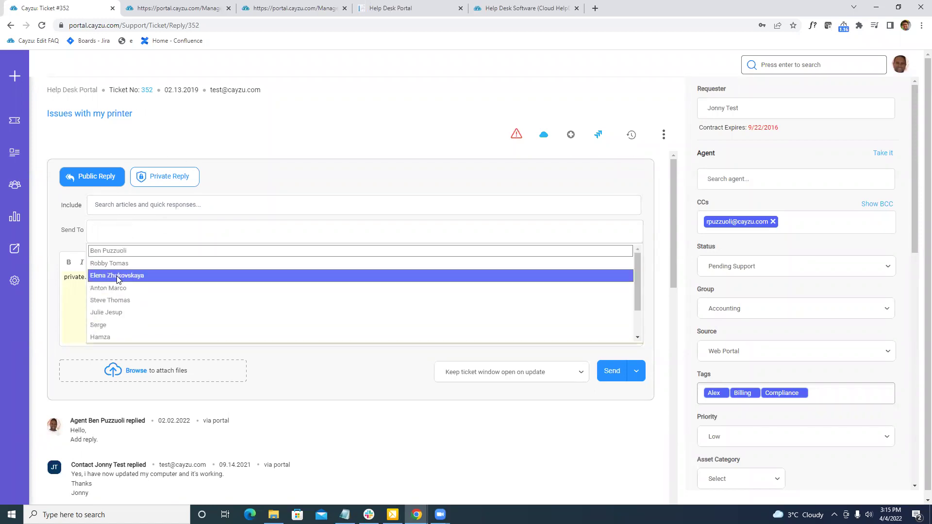
left_click(118, 277)
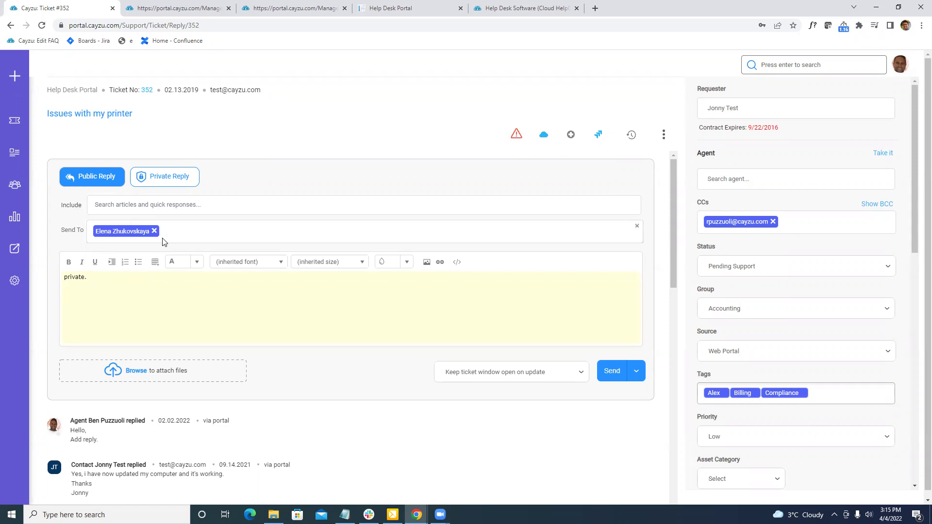
left_click(200, 236)
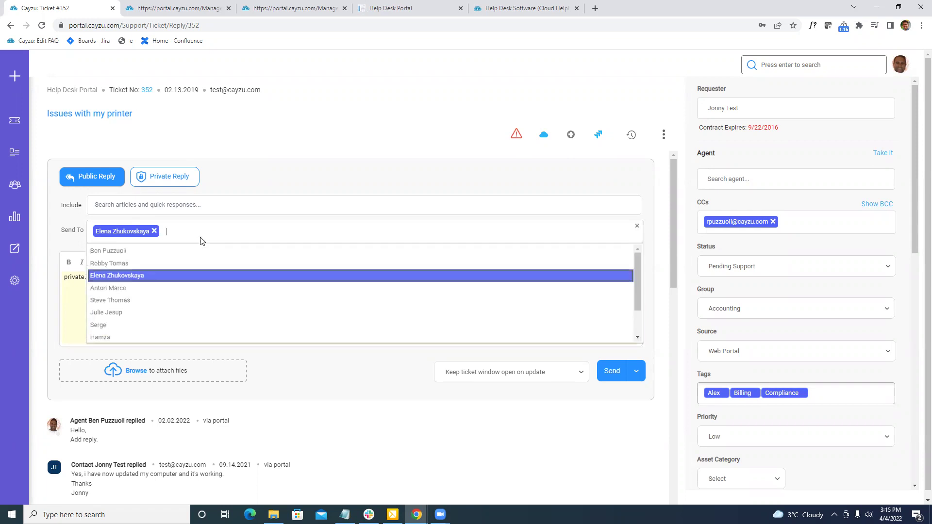
left_click(157, 297)
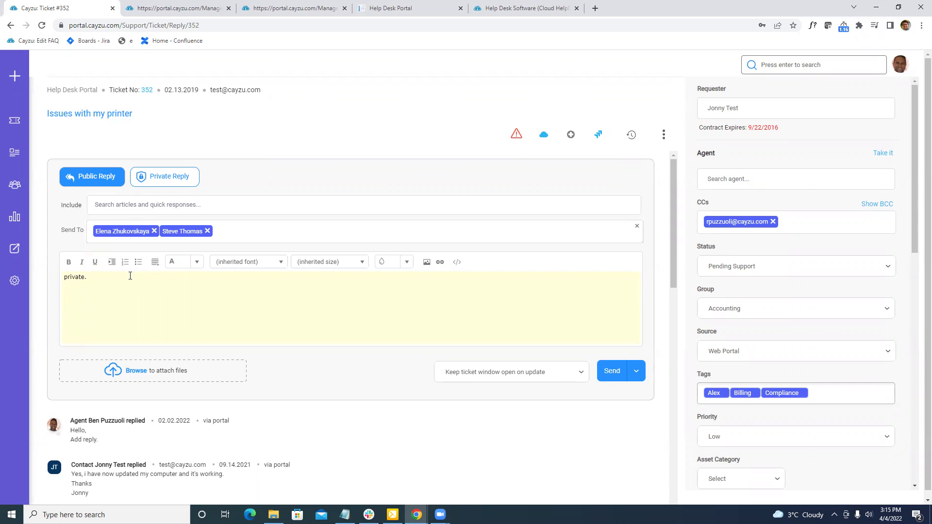
left_click_drag(129, 277, 0, 293)
type("I need s")
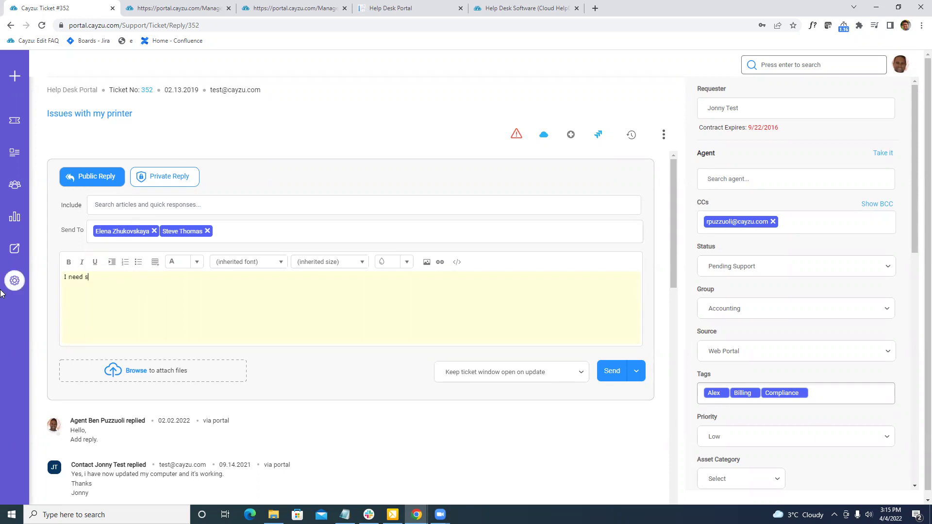
type("ome help")
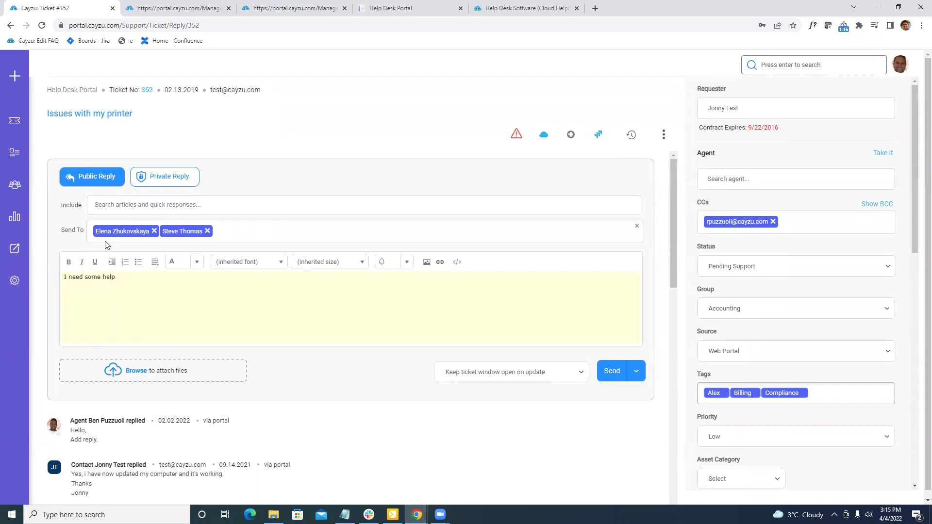
scroll(73, 248, "down", 5)
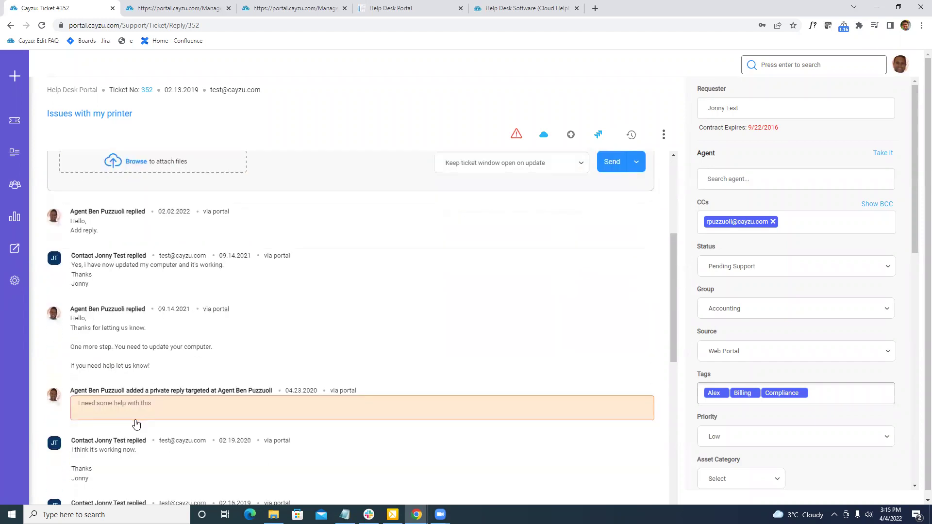
scroll(114, 378, "up", 5)
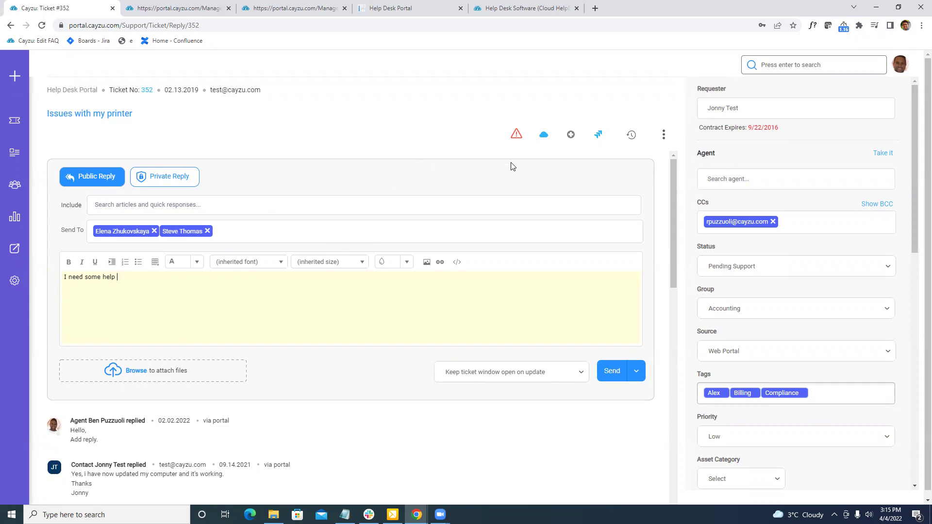
Show the requester's contact and company information and open their profile
left_click(544, 138)
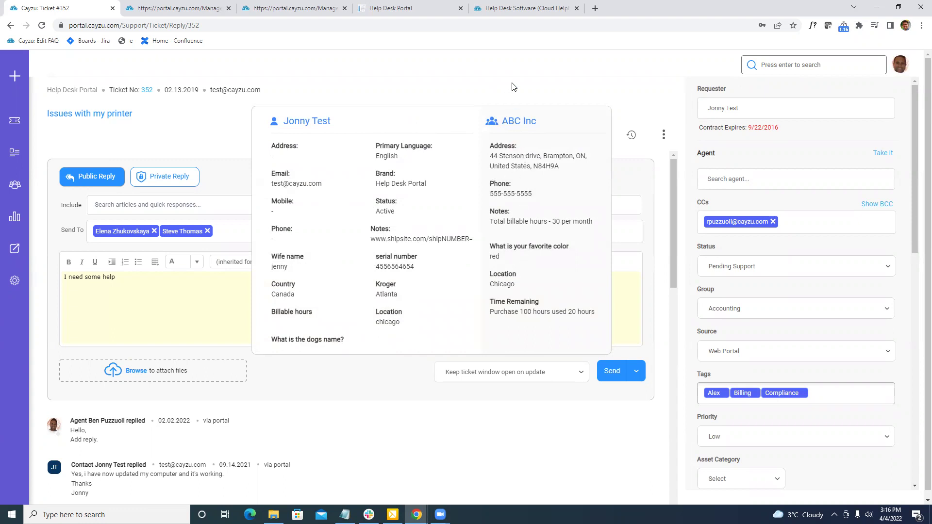
mouse_move(758, 108)
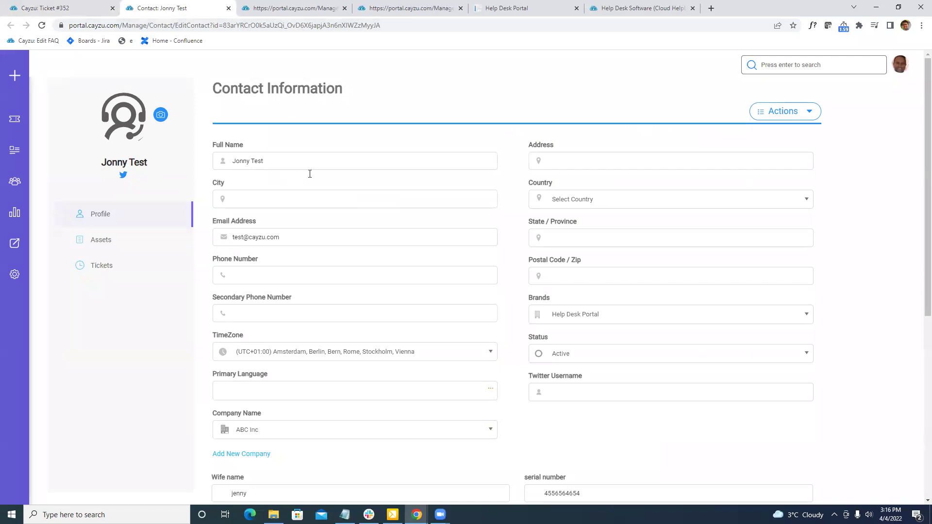
scroll(446, 217, "down", 6)
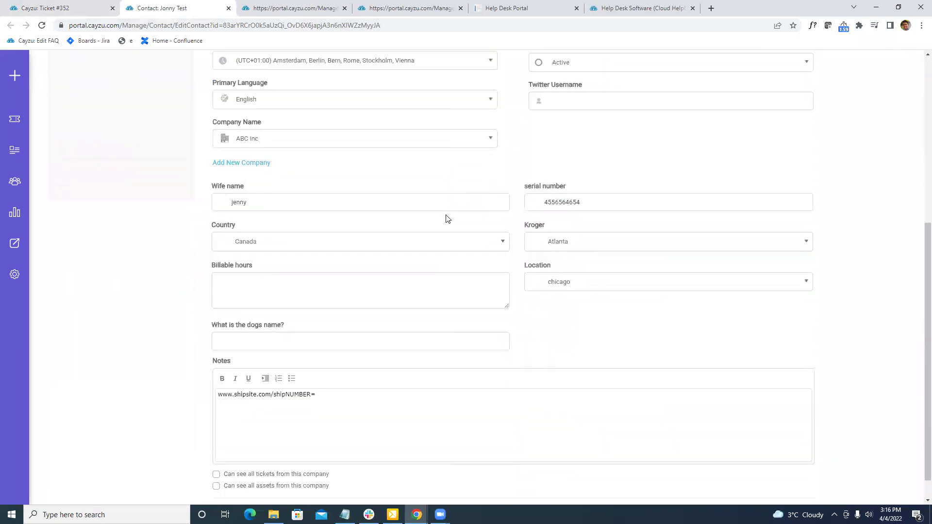
scroll(410, 299, "up", 3)
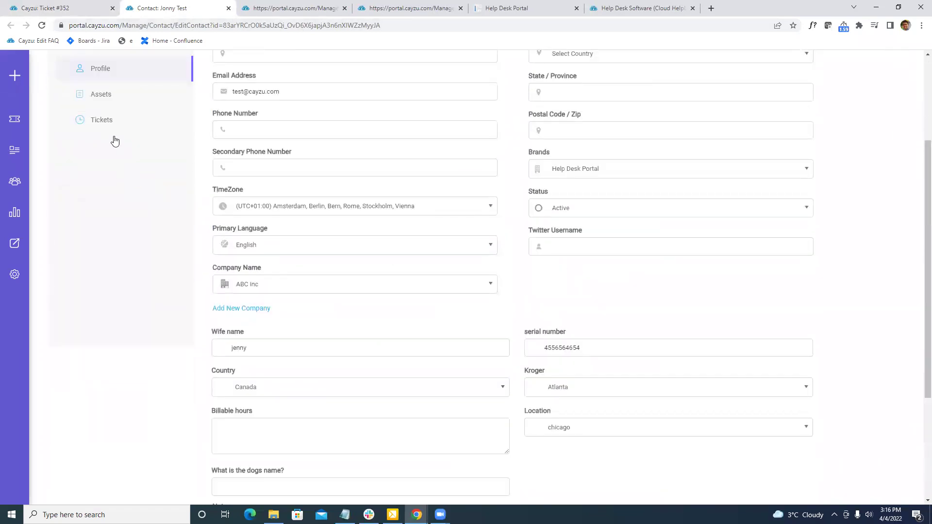
Review the contact's recent tickets, then go back to ticket #352
left_click(103, 119)
scroll(320, 146, "up", 3)
scroll(322, 200, "down", 6)
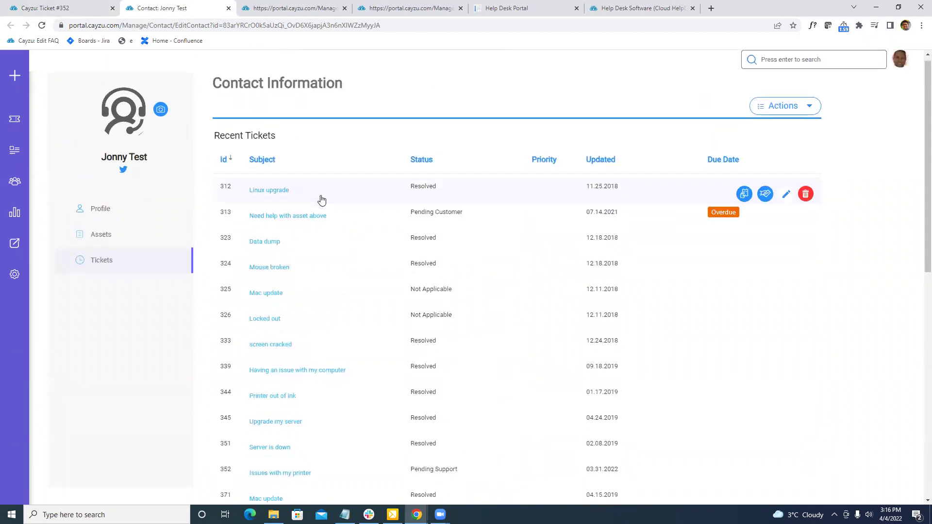
scroll(366, 397, "down", 4)
scroll(374, 384, "up", 10)
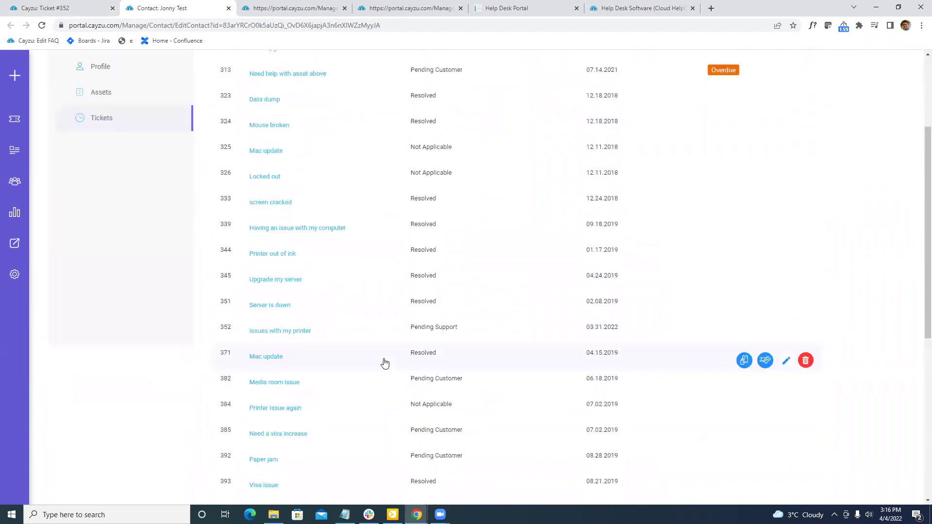
left_click(78, 11)
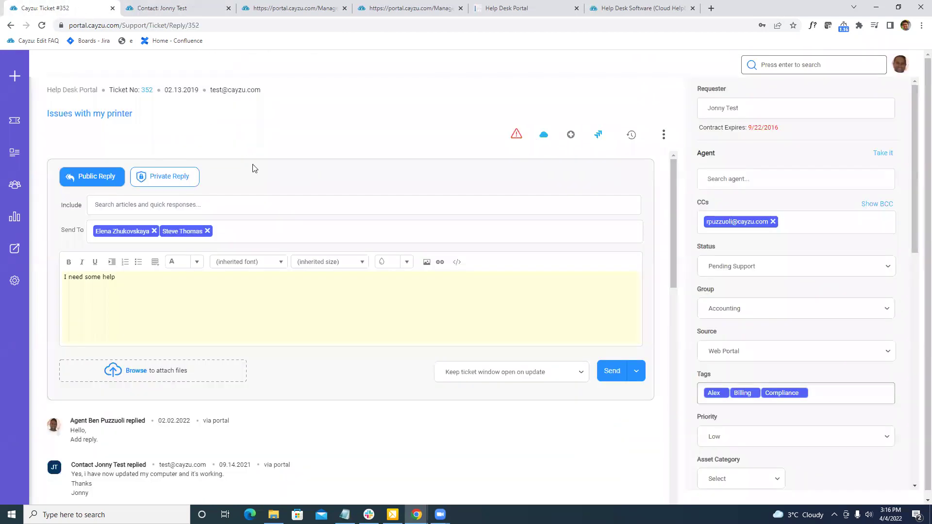
Return to the public reply draft and check the ticket's extra actions list without choosing one
left_click(104, 179)
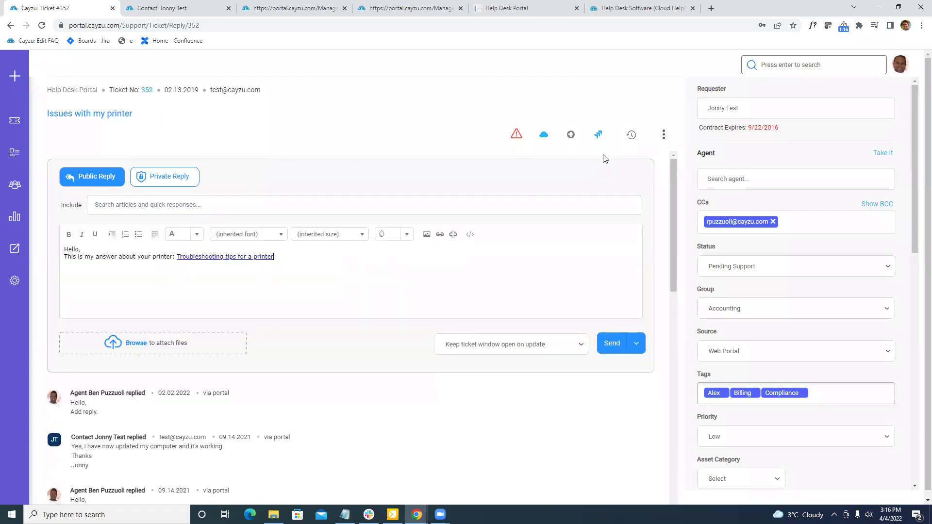
left_click(665, 135)
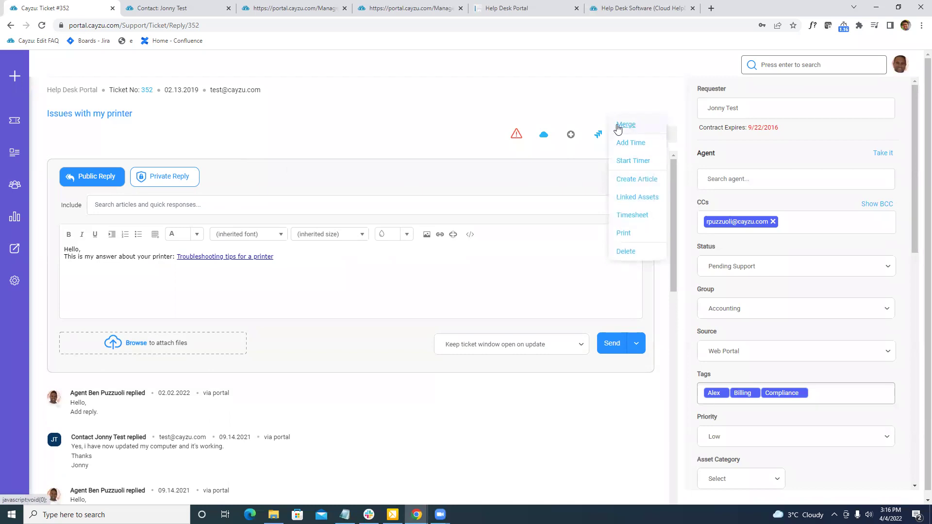
left_click(553, 118)
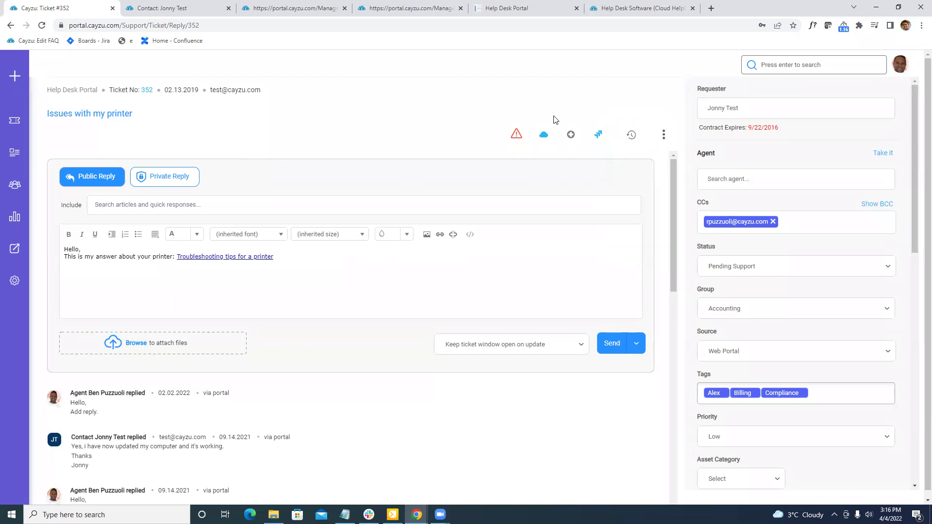
scroll(379, 228, "down", 7)
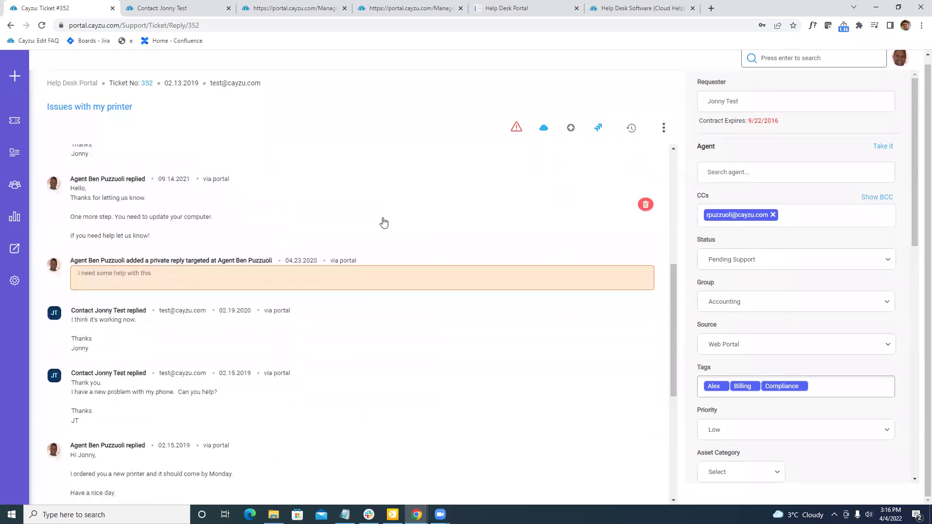
scroll(373, 240, "down", 2)
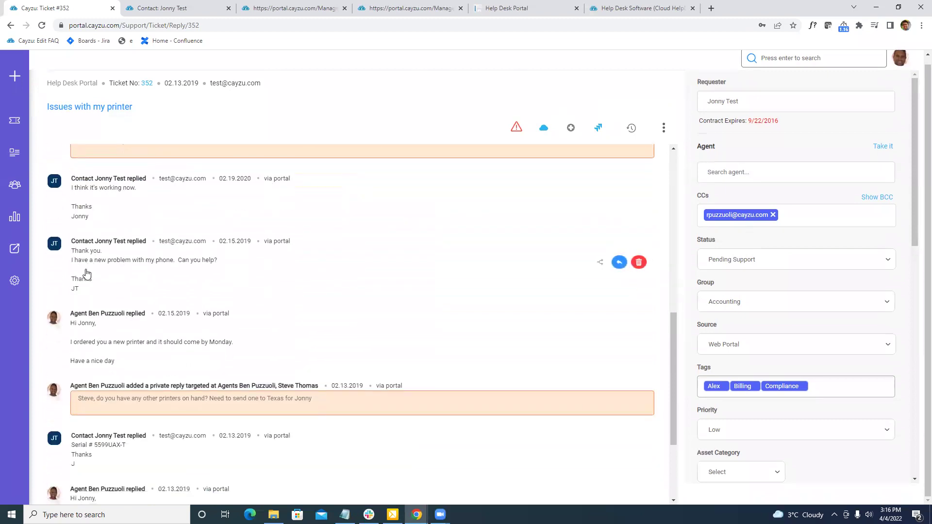
Start splitting the customer's phone-problem message into its own ticket, then cancel it
triple_click(97, 260)
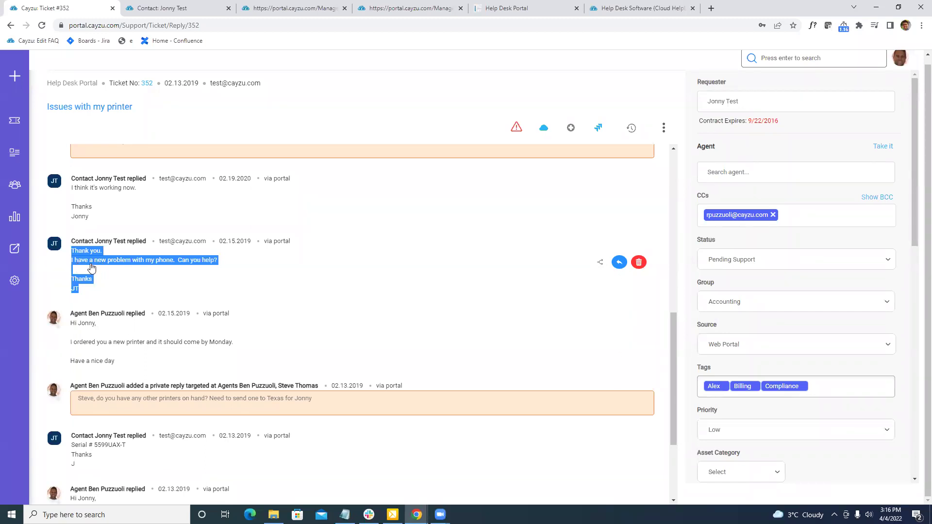
left_click(247, 268)
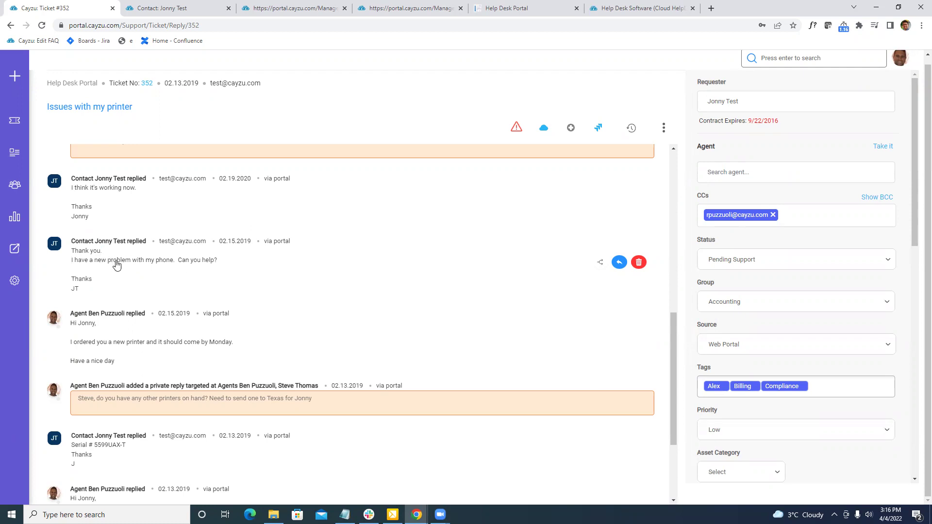
left_click(593, 262)
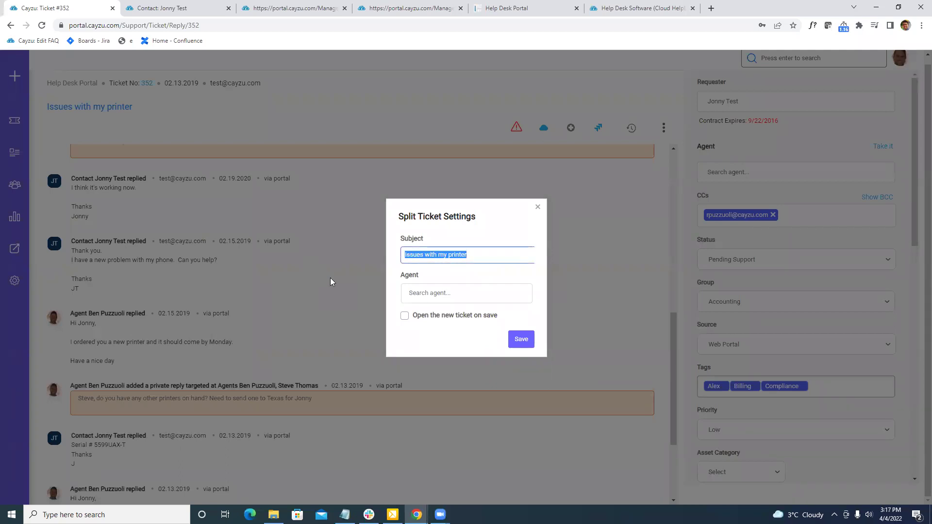
left_click(538, 209)
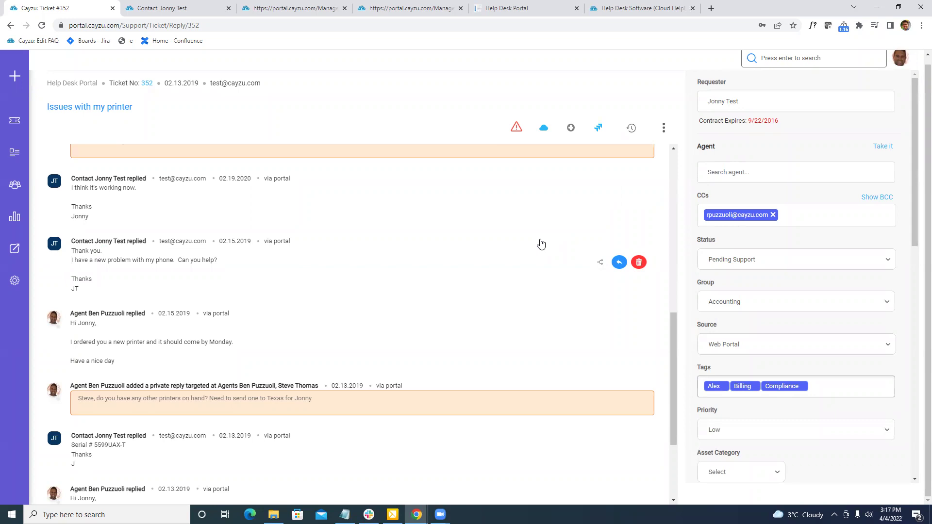
scroll(547, 249, "up", 10)
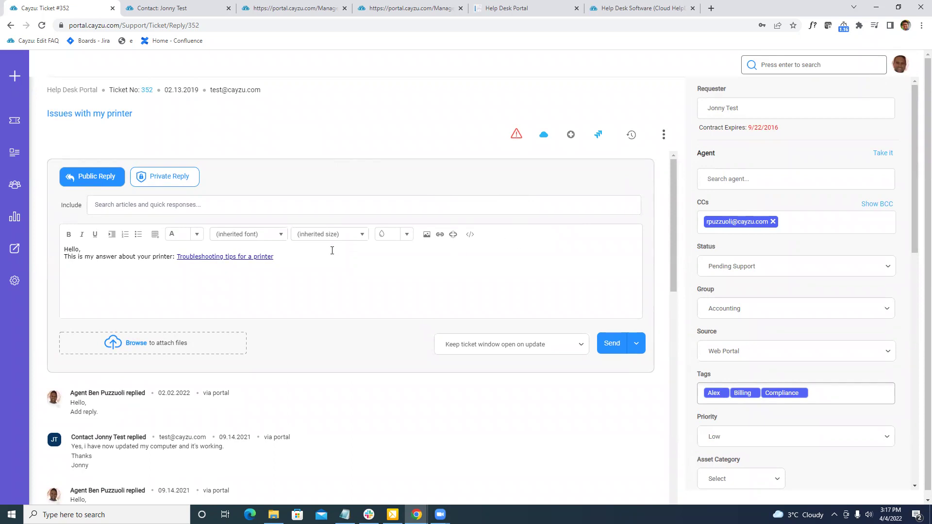
Check the admin Emails page and its template View By options, then open the Agents list
left_click(14, 280)
left_click(53, 94)
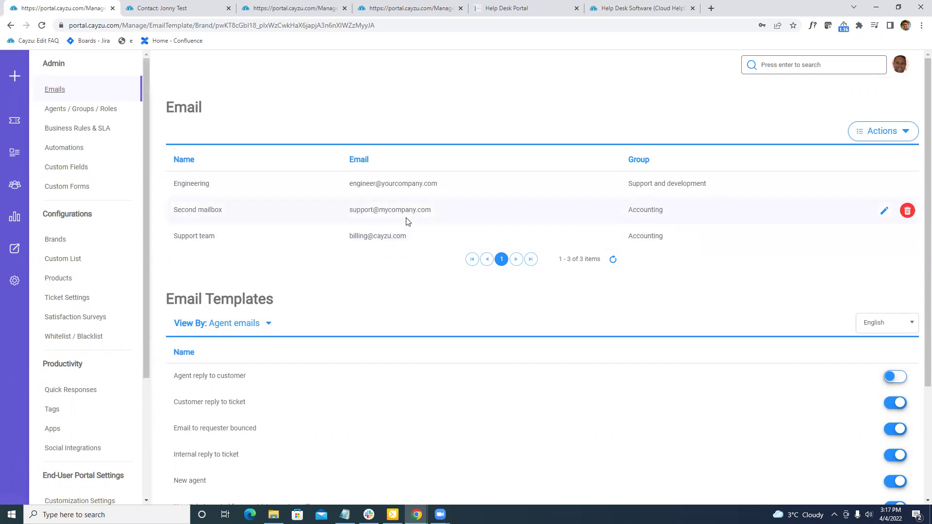
scroll(355, 216, "down", 3)
left_click(267, 179)
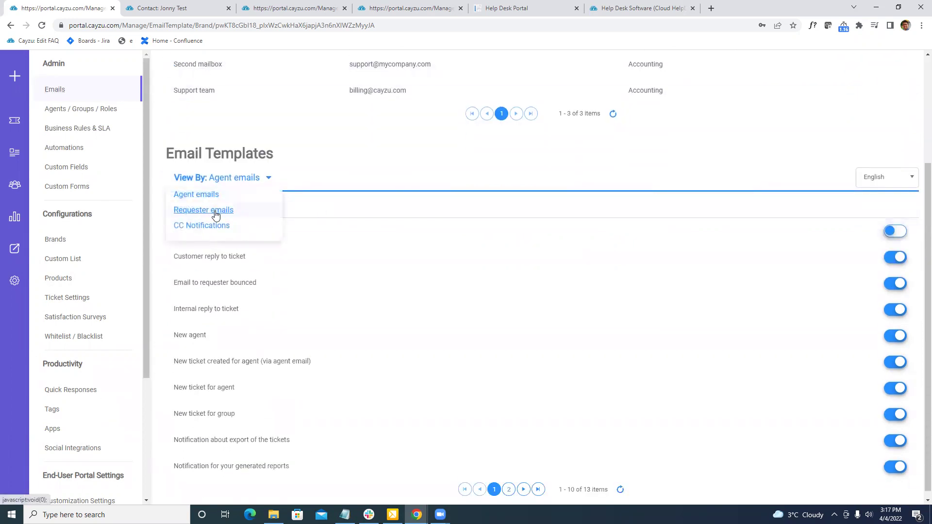
left_click(495, 142)
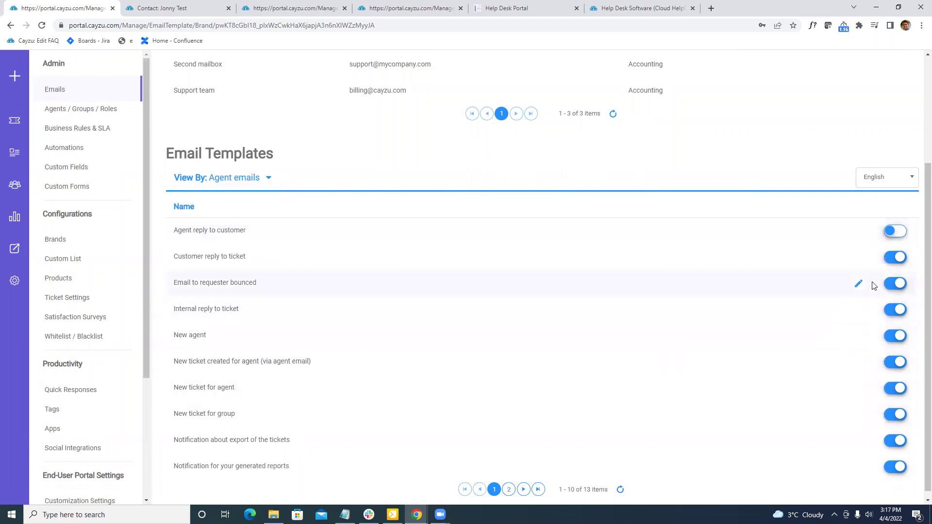
scroll(631, 280, "up", 3)
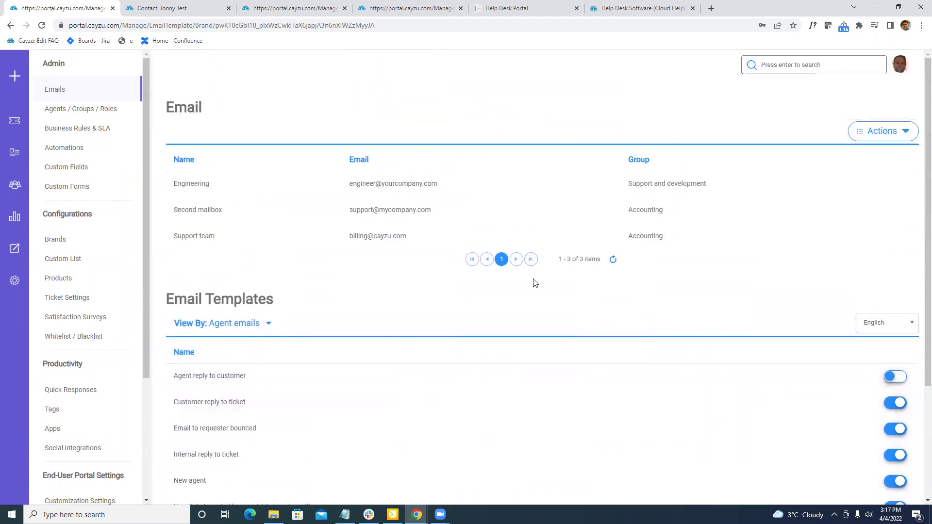
left_click(111, 116)
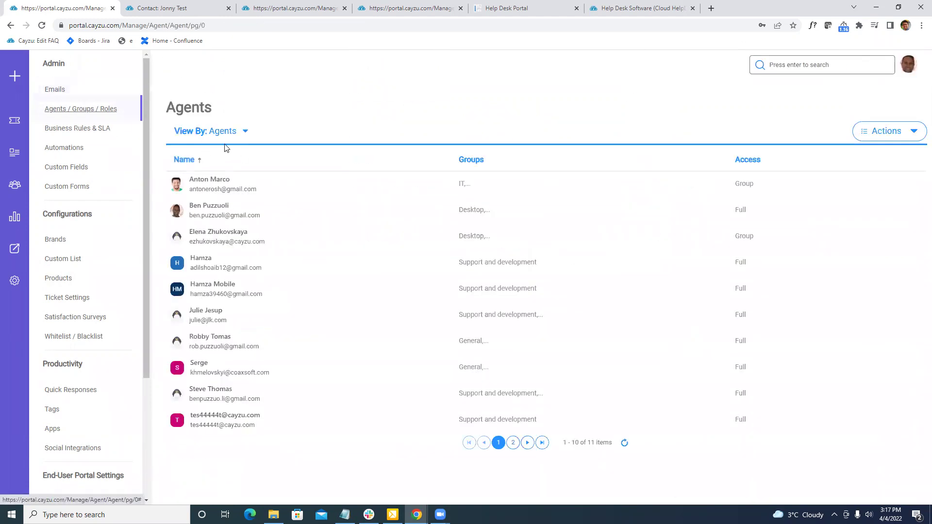
Check the agents View By options, then open Business Rules & SLA
left_click(246, 132)
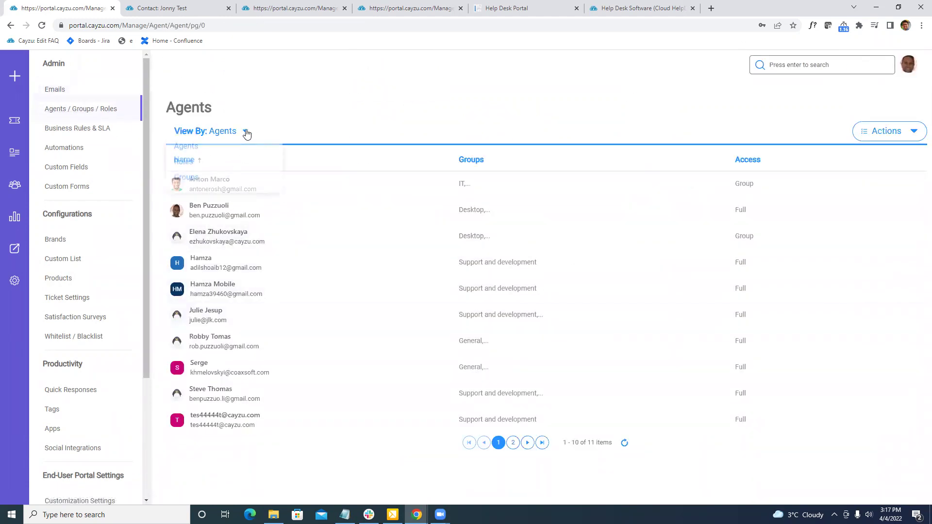
left_click(316, 110)
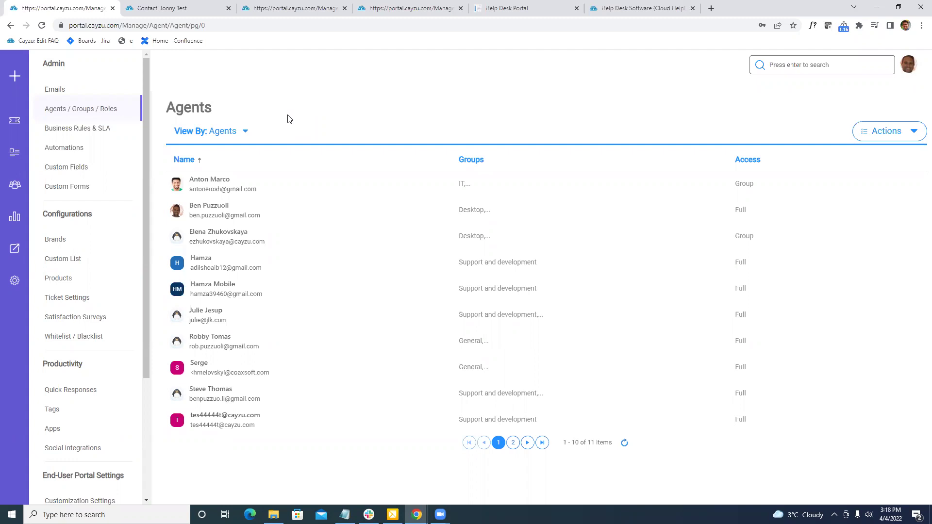
left_click(108, 127)
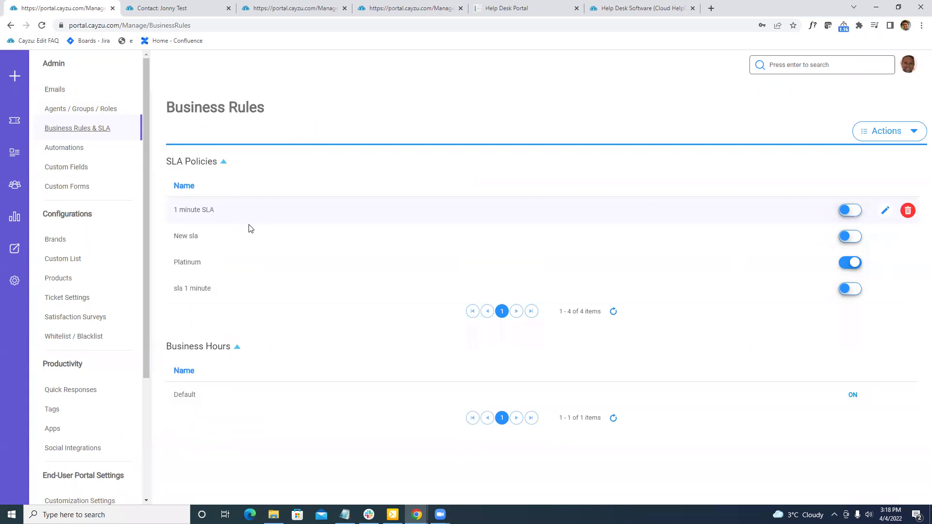
Look at the Business Rules add options without choosing one, then open Automations
left_click(915, 138)
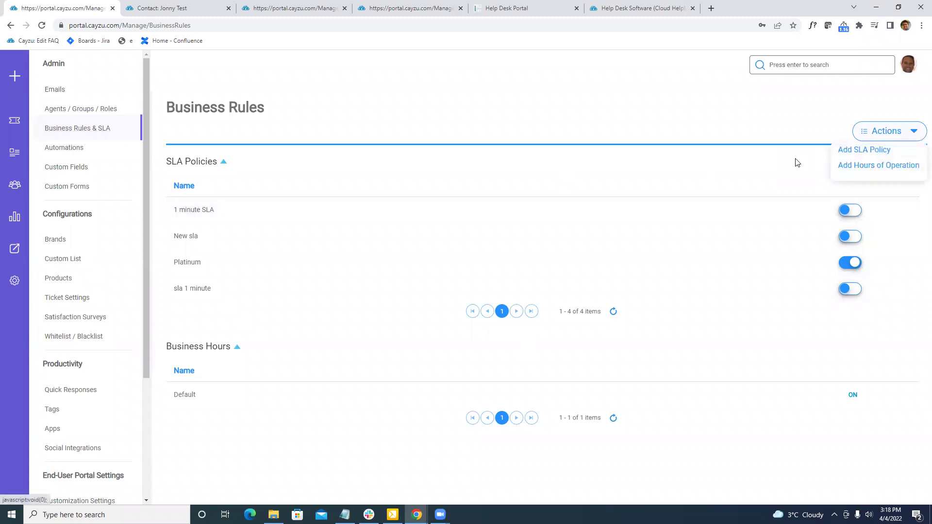
left_click(732, 110)
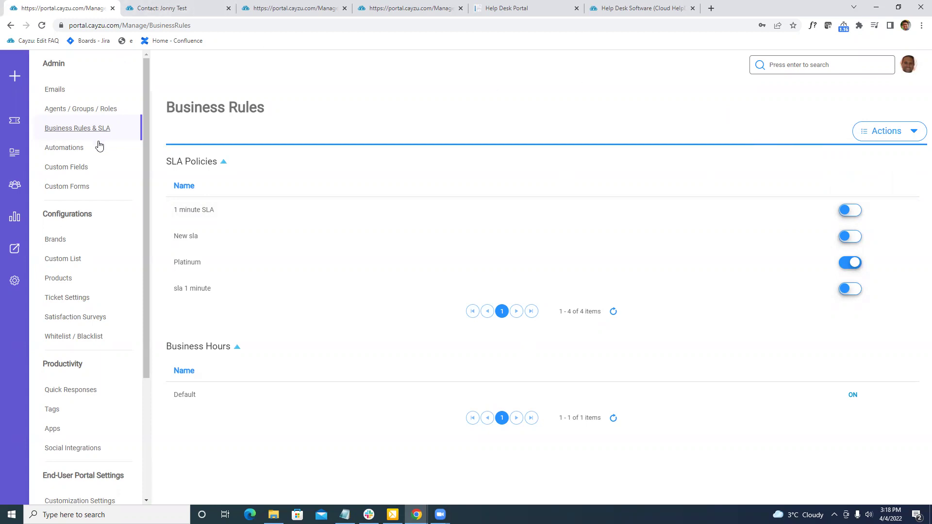
left_click(74, 155)
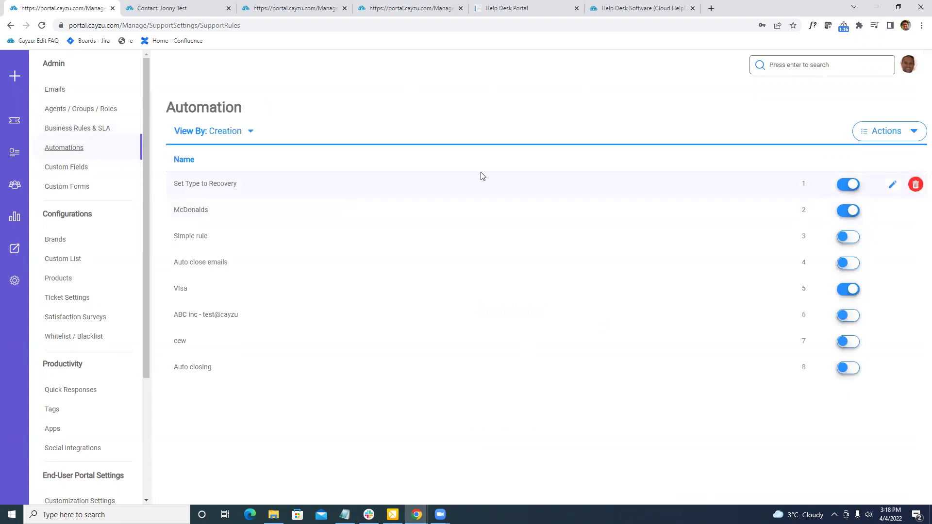
Add a creation rule named 'Important customer' with the same text as its description
left_click(901, 133)
left_click(899, 151)
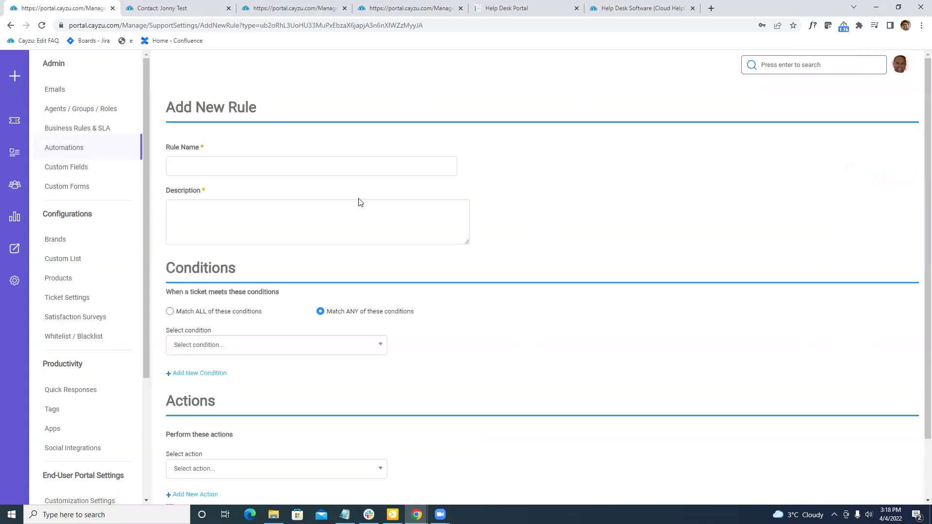
left_click(243, 170)
type("Imp")
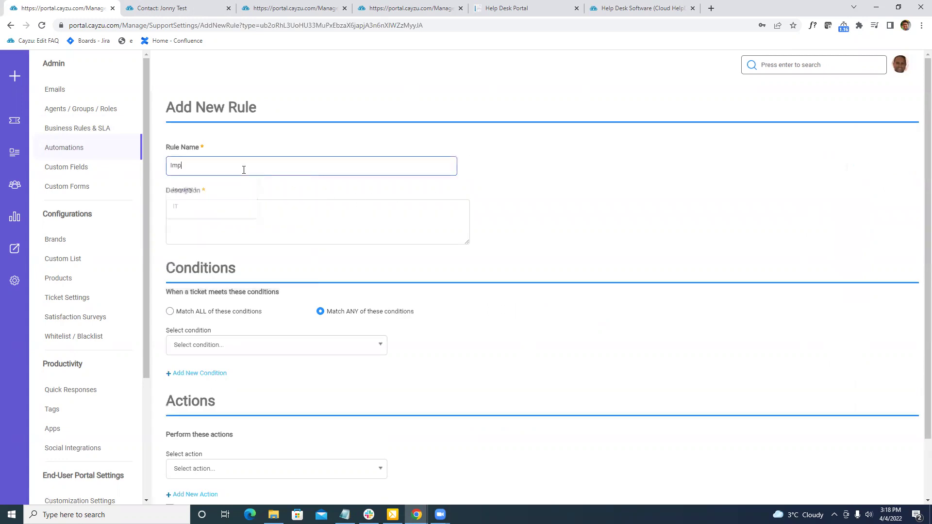
type("ortant customer")
key("ctrl+a")
key("ctrl+c")
left_click(231, 210)
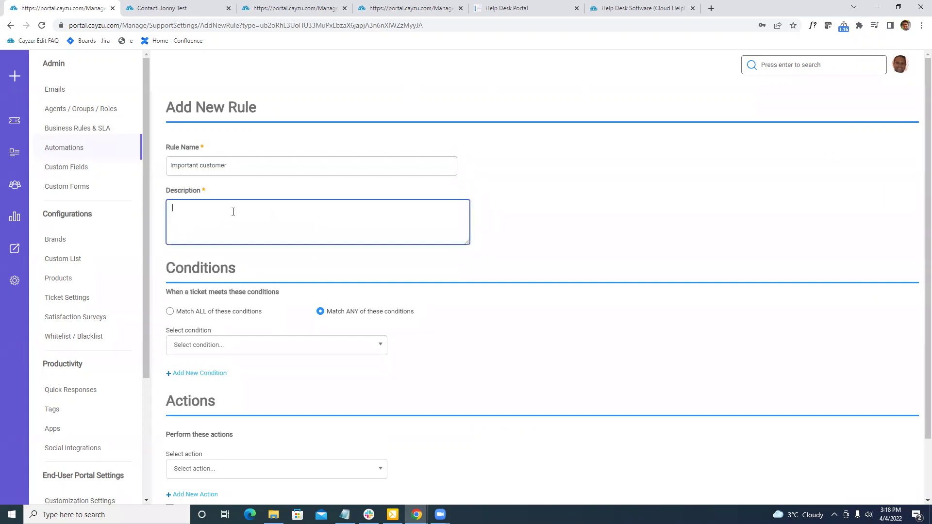
key("ctrl+v")
scroll(281, 202, "down", 2)
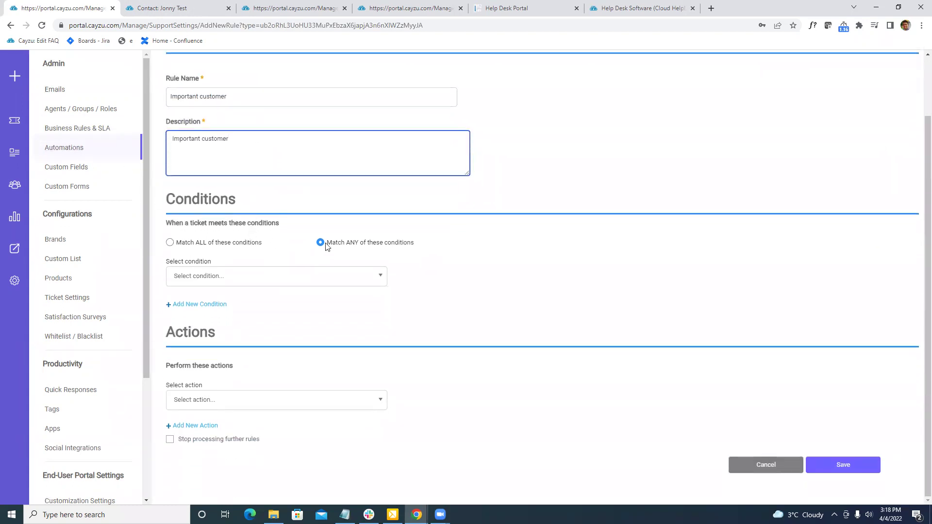
left_click(229, 278)
left_click(228, 278)
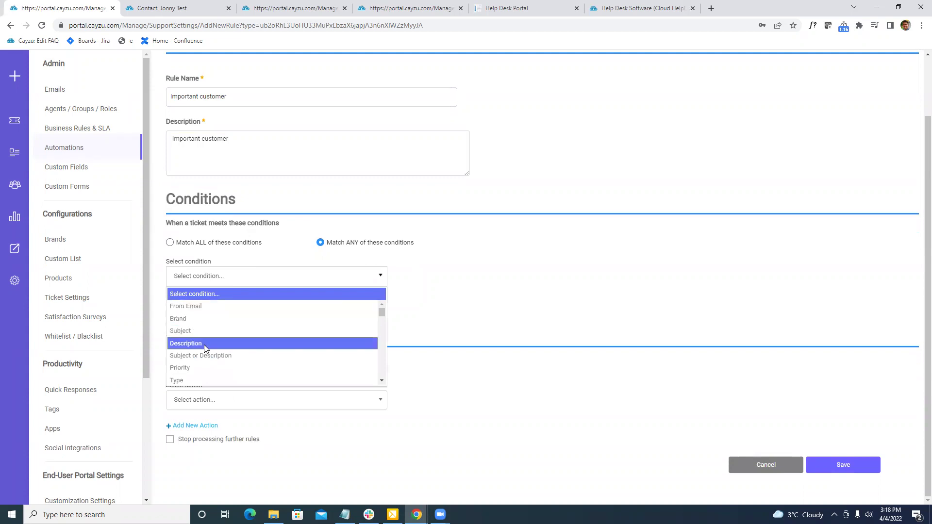
left_click(204, 353)
left_click(421, 282)
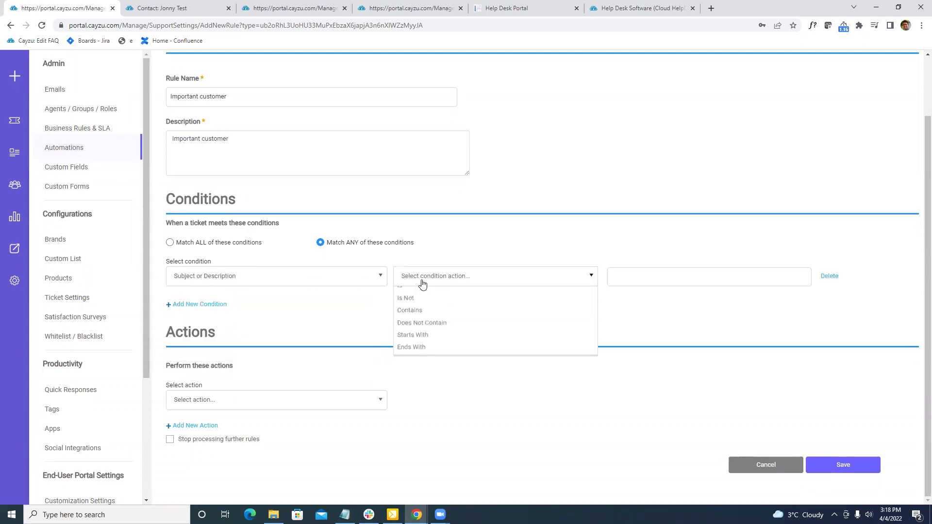
left_click(414, 331)
left_click(642, 274)
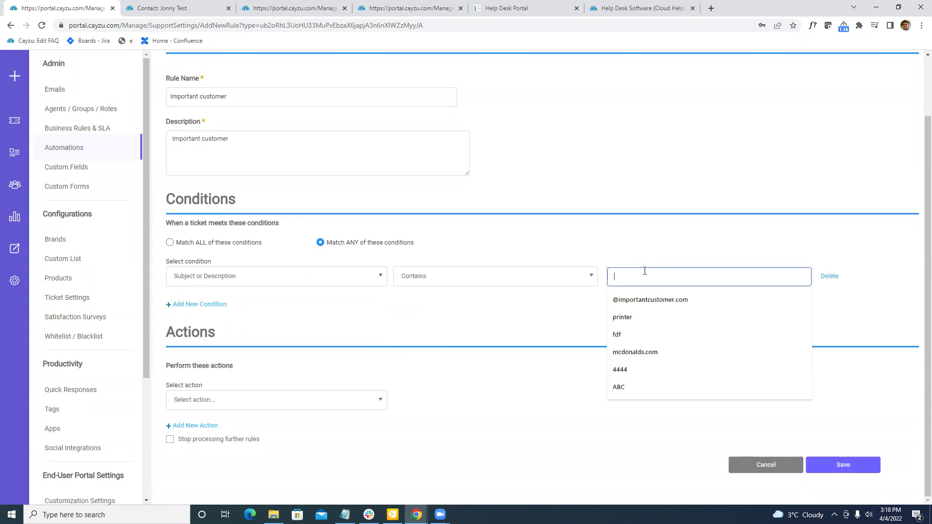
type("@")
key("Down")
key("Return")
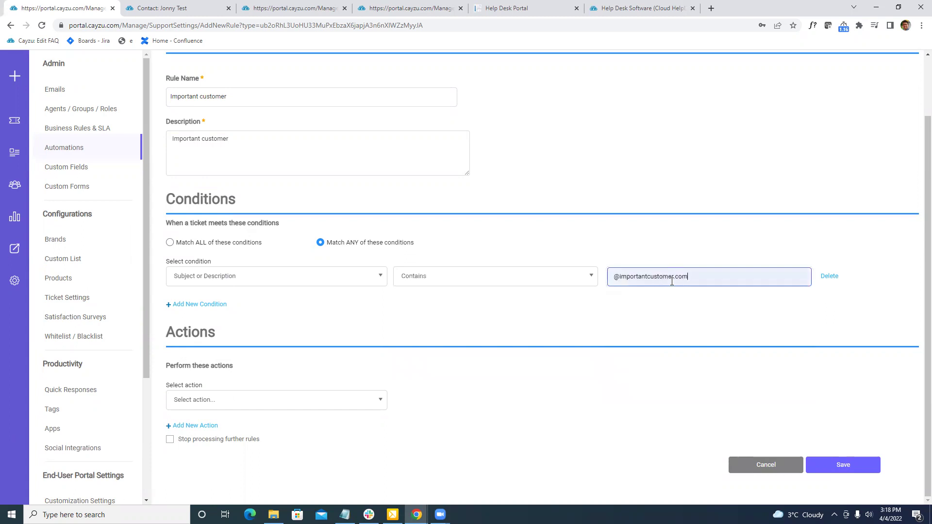
Add actions Set Priority as Urgent and Set Group as
left_click(202, 399)
left_click(209, 332)
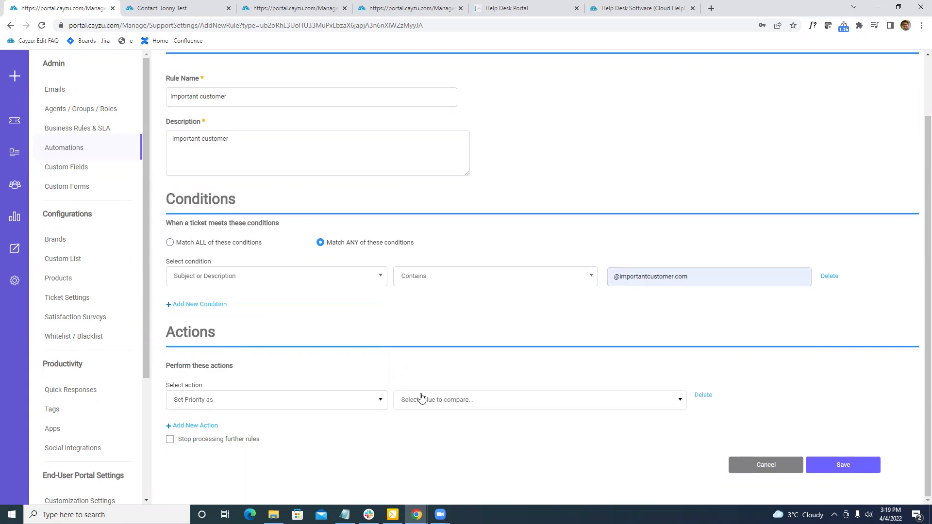
left_click(421, 399)
left_click(406, 466)
left_click(201, 426)
left_click(214, 428)
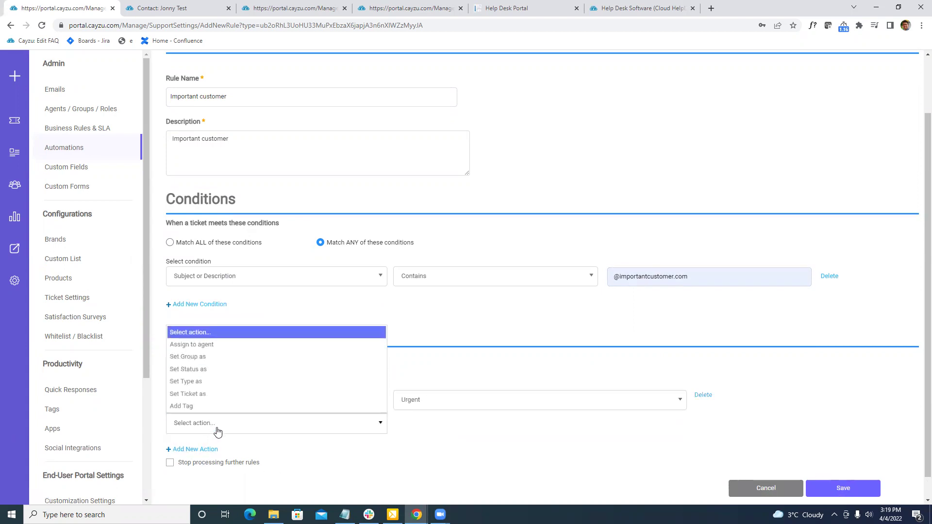
left_click(217, 356)
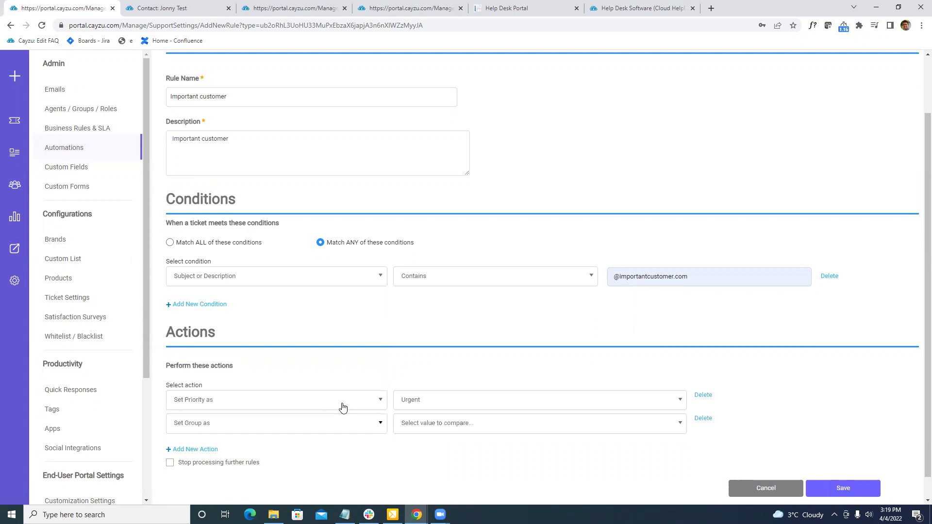
scroll(526, 199, "up", 2)
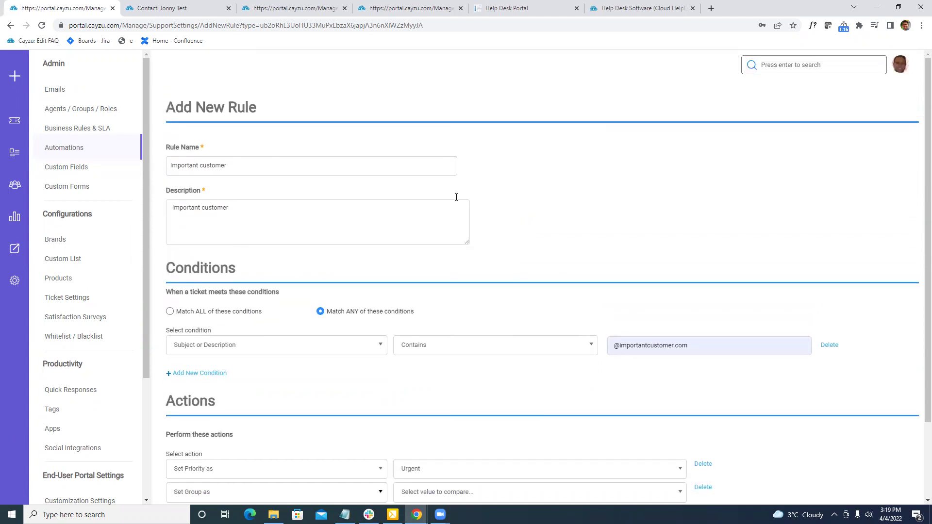
Check the portal request form's request types, keeping Technical Question?
left_click(77, 187)
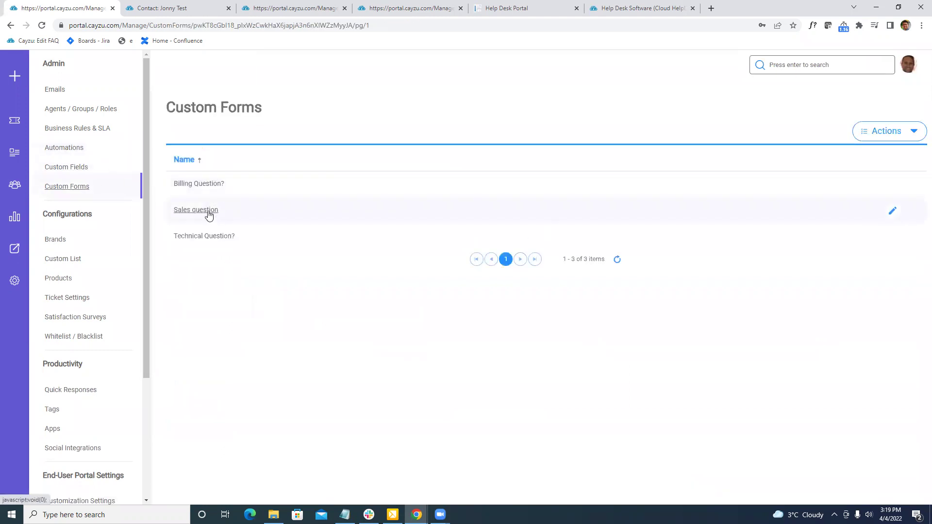
left_click(500, 9)
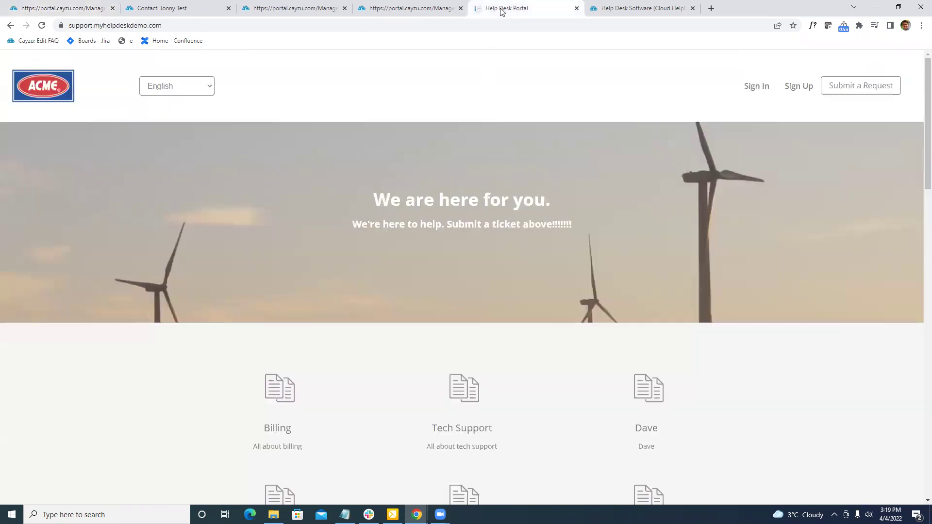
left_click(855, 86)
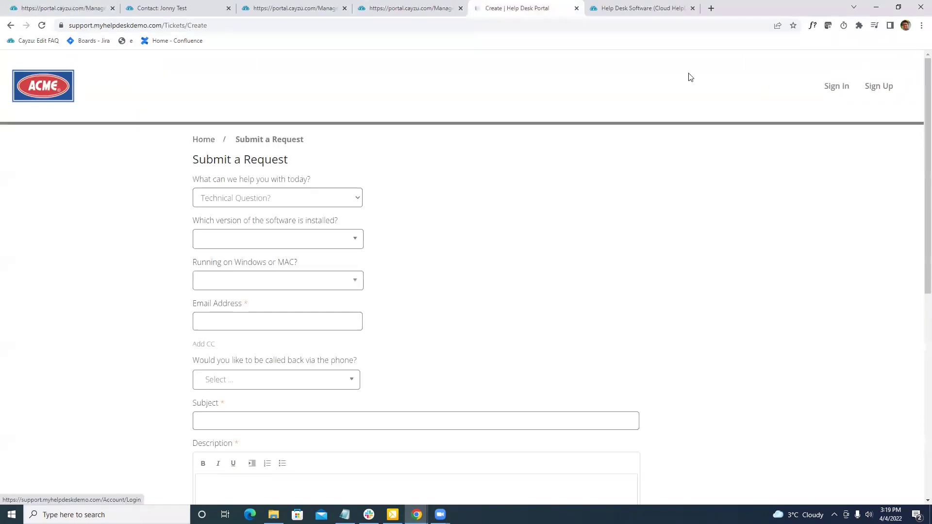
left_click(276, 196)
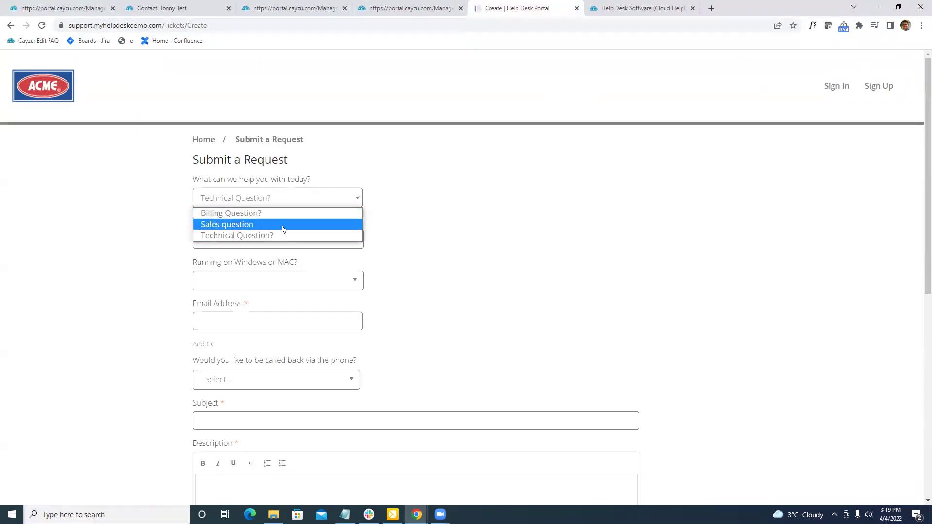
left_click(401, 216)
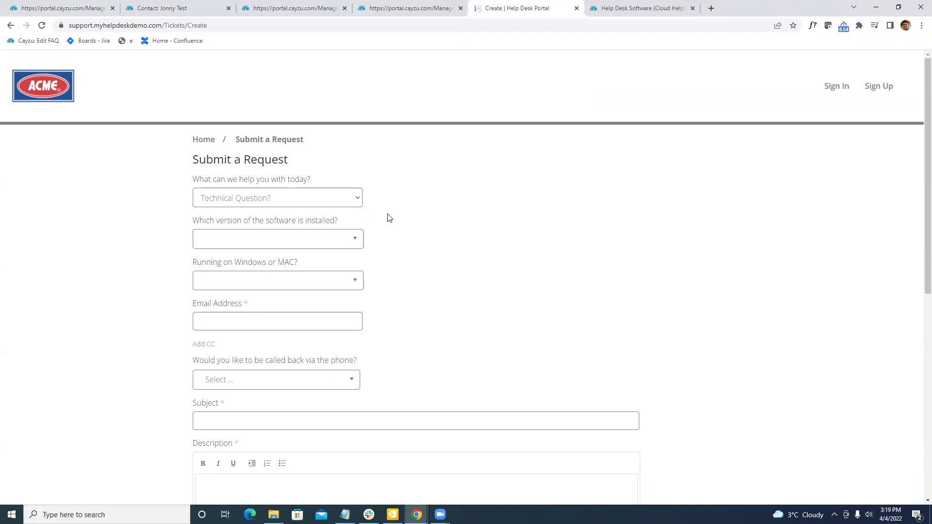
Switch through the contact's record to the agent's information page showing Limited Access
left_click(197, 12)
mouse_move(15, 75)
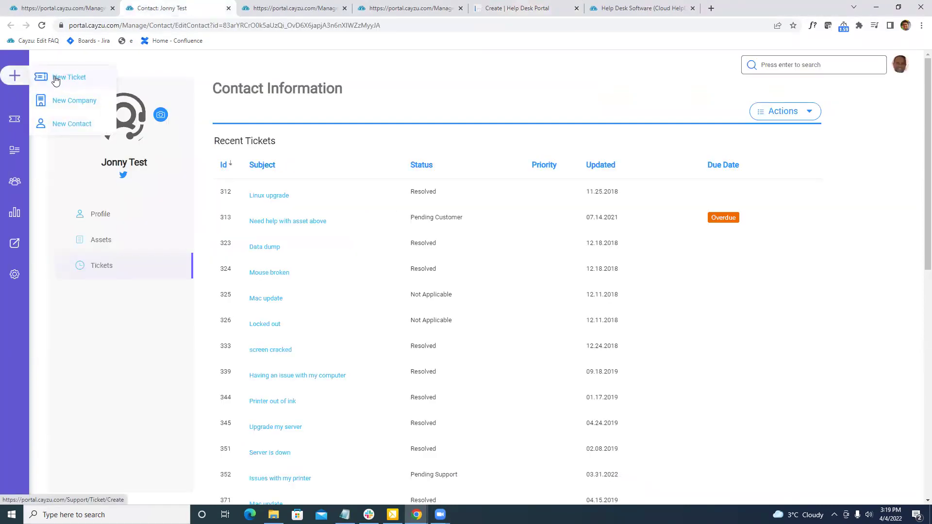
left_click(258, 14)
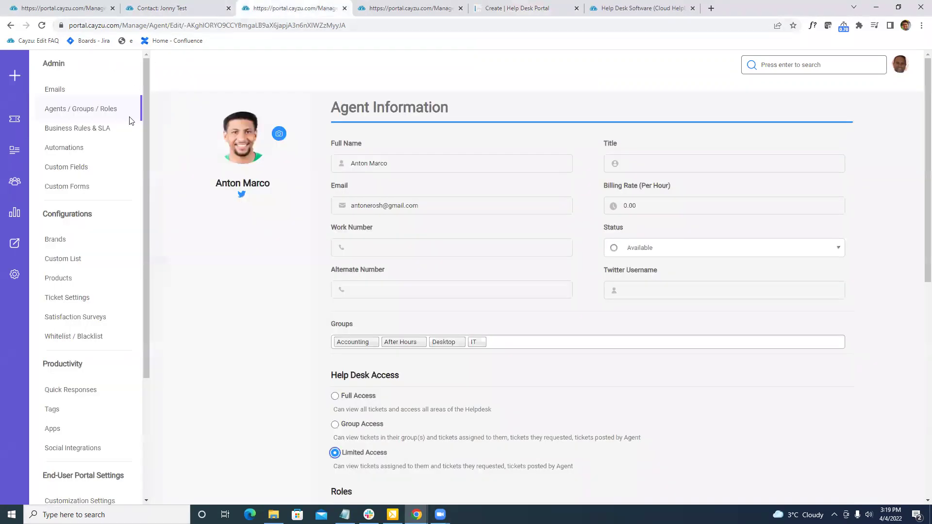
Look through Ticket Settings and the Whitelist / Blacklist email domains, then open the 61-company list
left_click(72, 300)
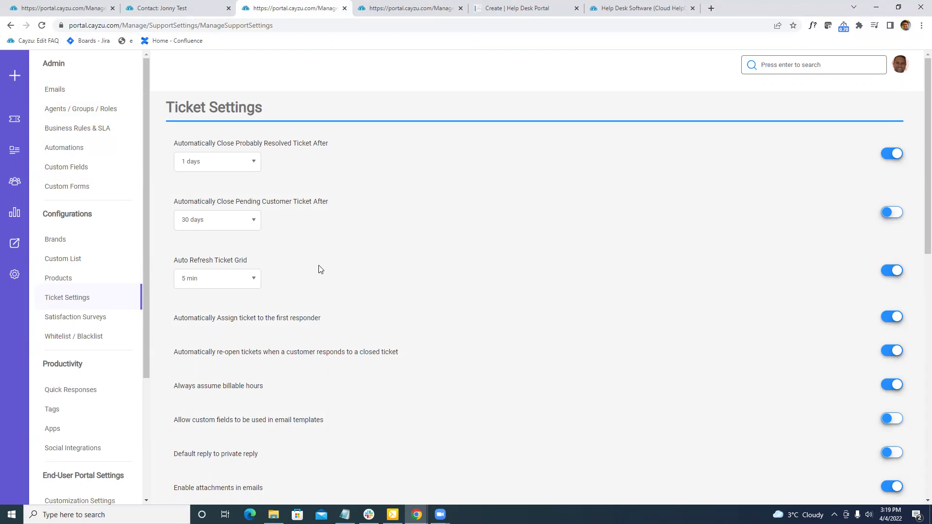
scroll(318, 269, "down", 6)
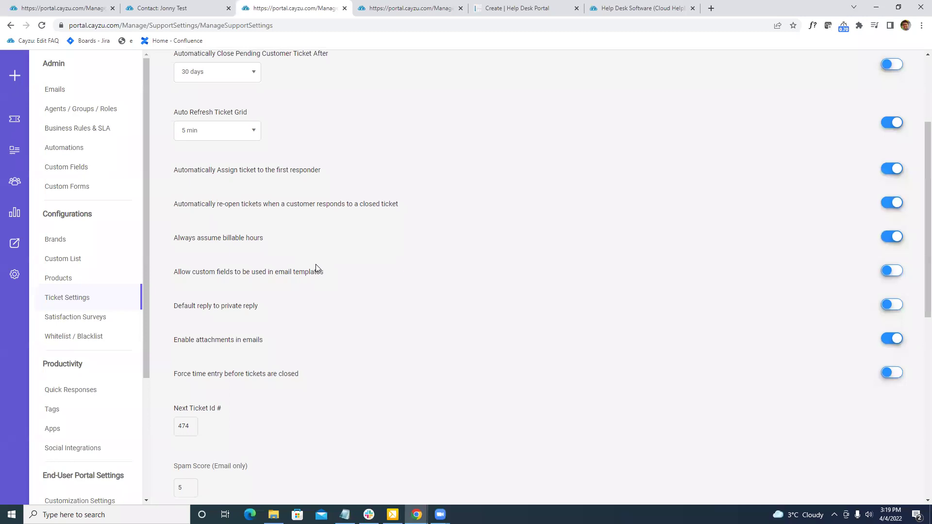
scroll(318, 268, "down", 2)
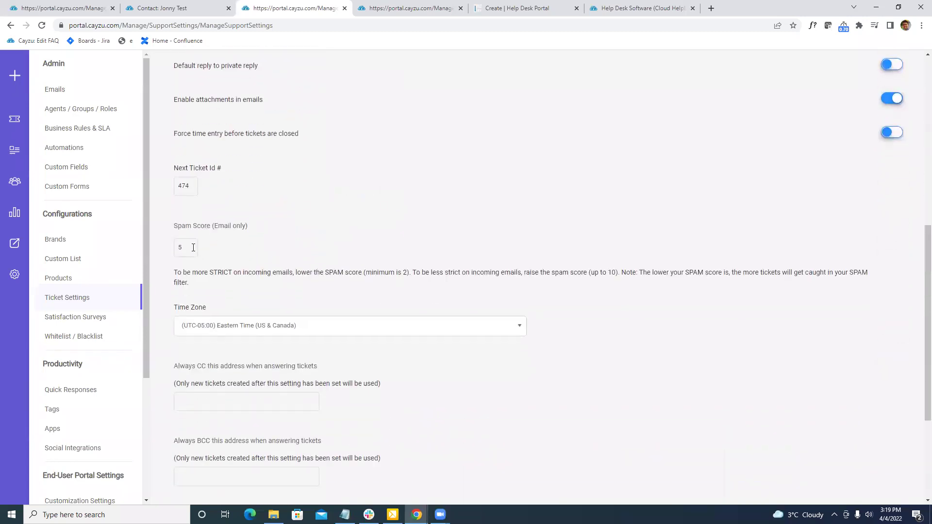
left_click(82, 336)
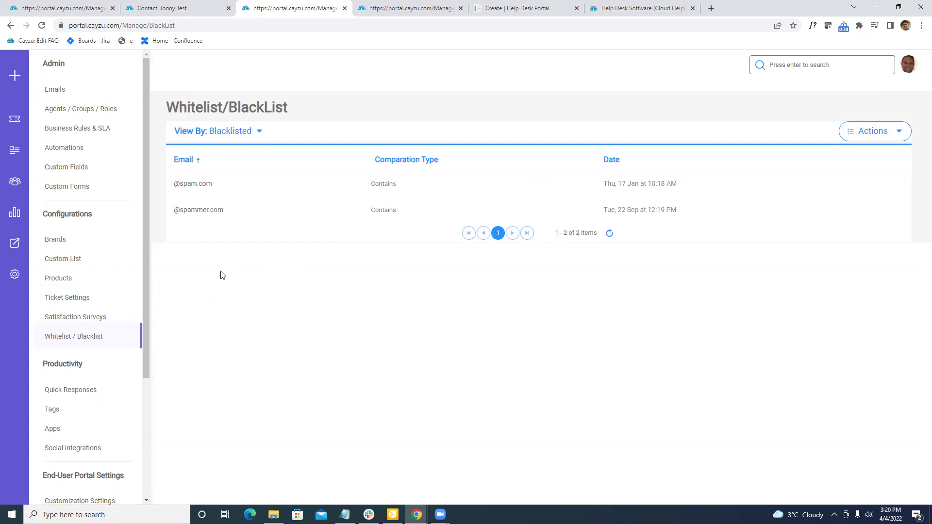
left_click(15, 183)
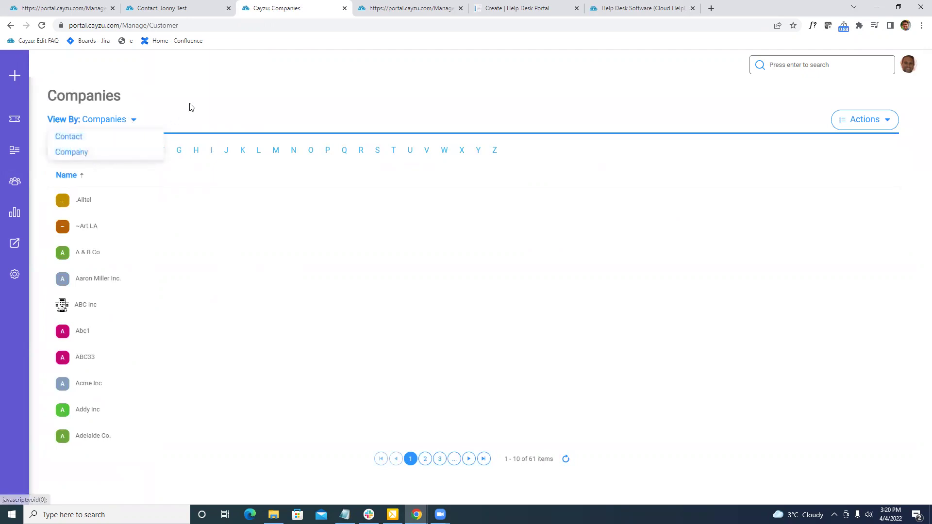
View ABC Inc's record and its contacts, then the Satisfaction Surveys settings and the 9 quick responses
left_click(81, 306)
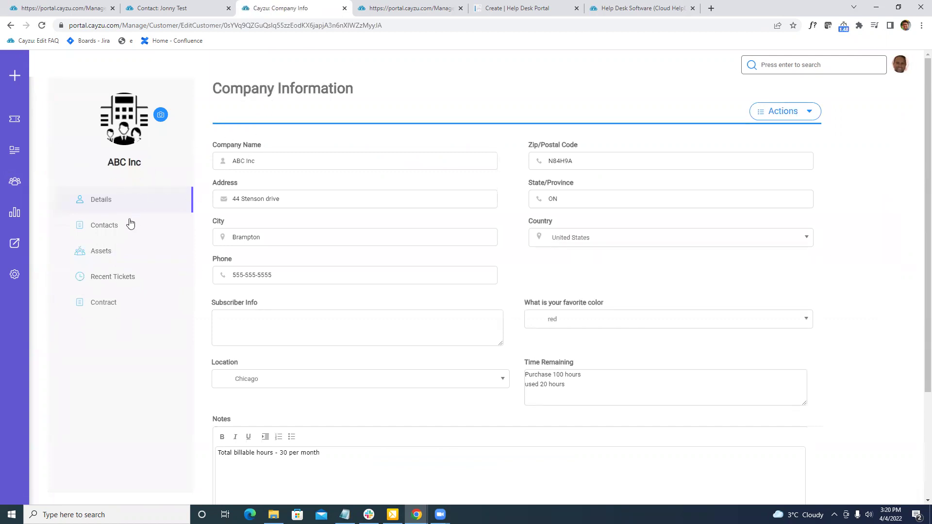
left_click(117, 229)
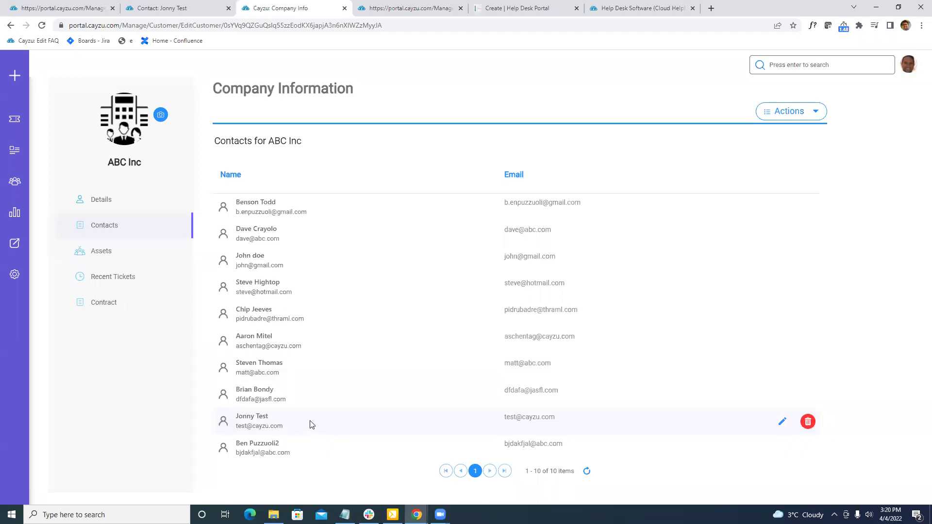
left_click(14, 274)
scroll(90, 257, "down", 2)
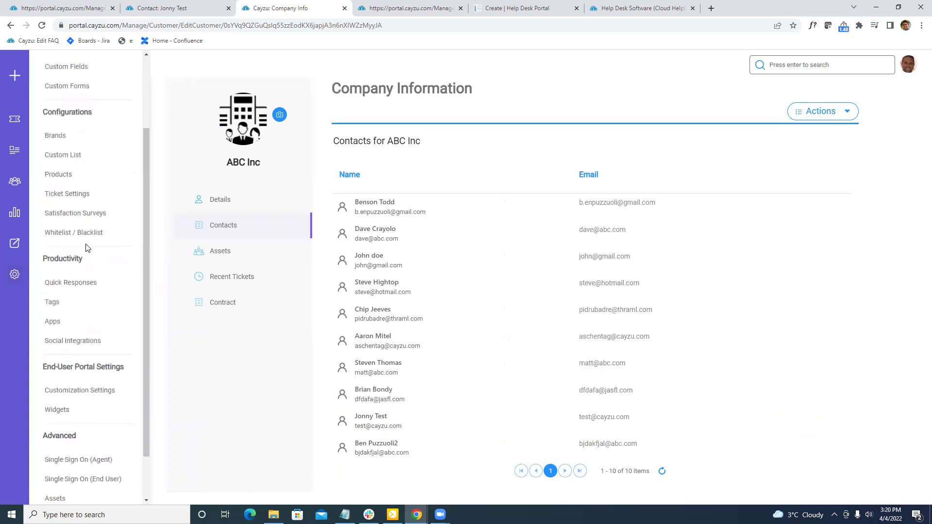
left_click(73, 214)
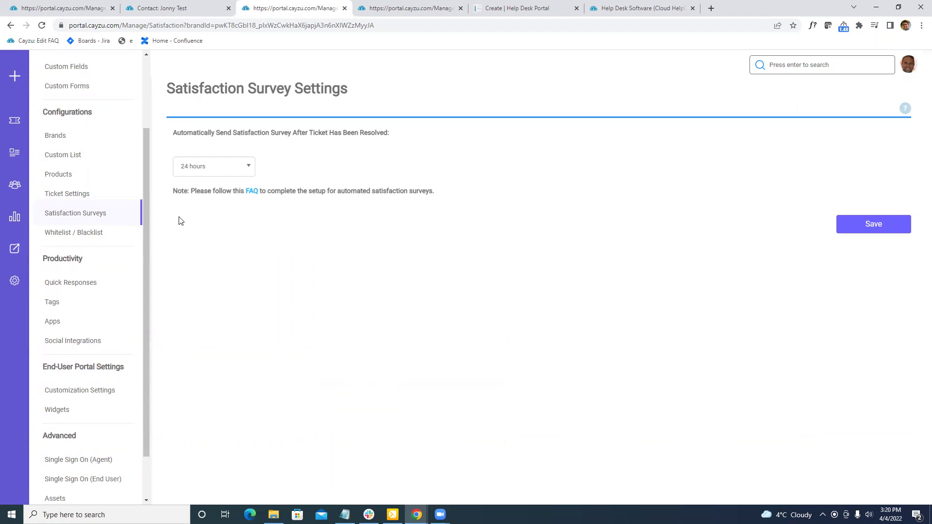
left_click(71, 286)
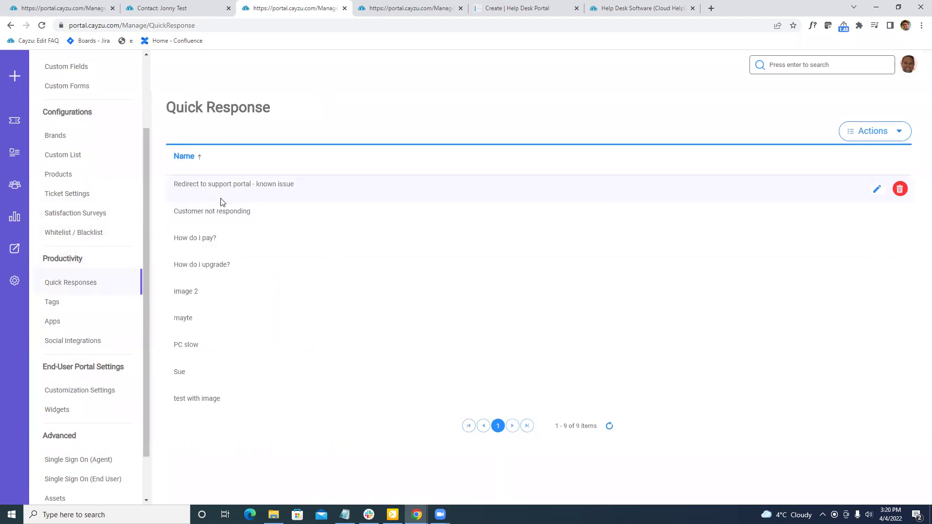
Browse both pages of app integrations, then view the agent Single Sign On page with Simple and SAML SSO
left_click(55, 321)
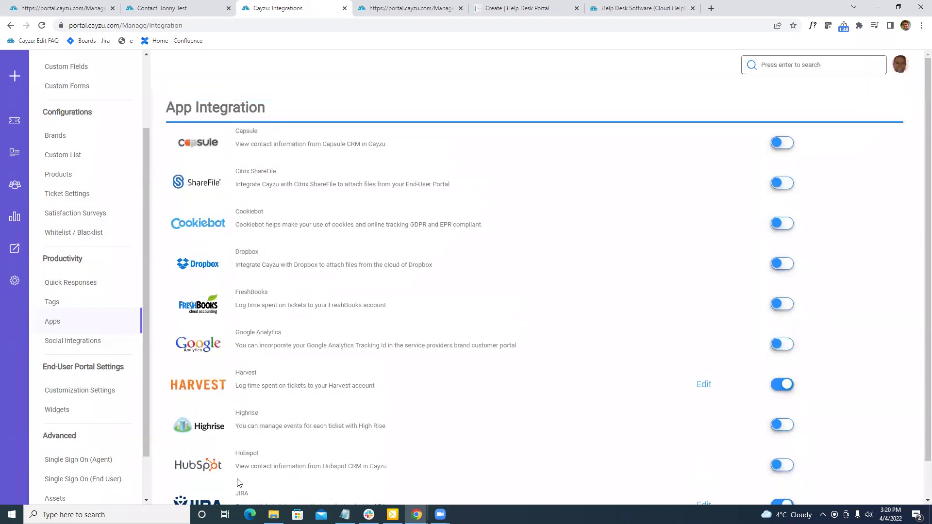
scroll(233, 478, "down", 1)
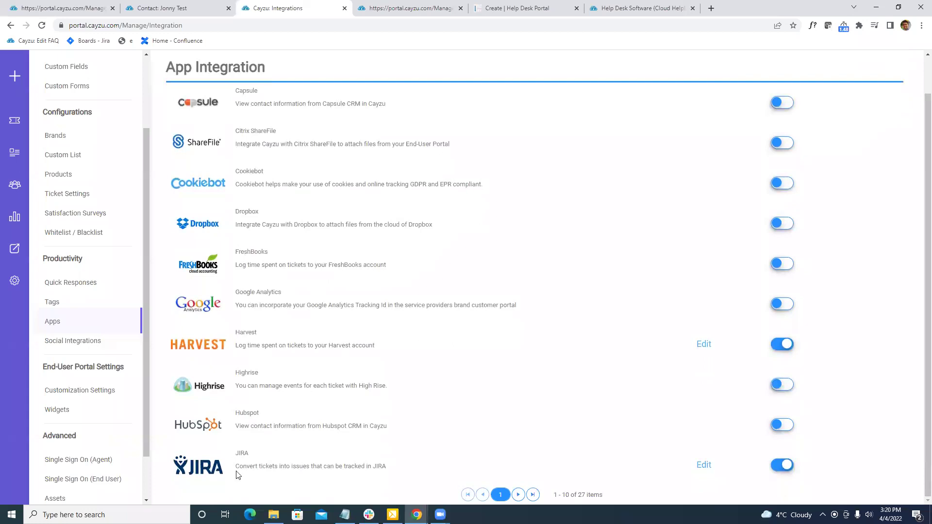
left_click(518, 495)
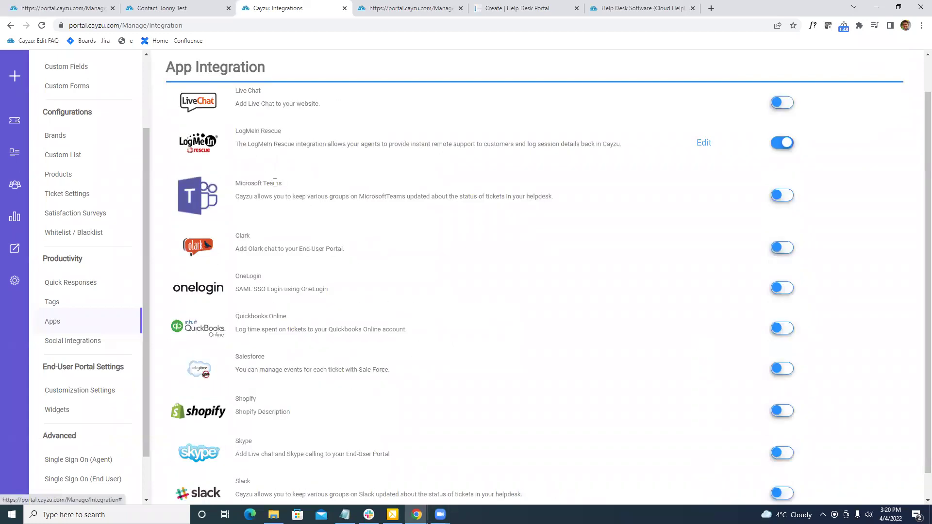
scroll(252, 233, "down", 1)
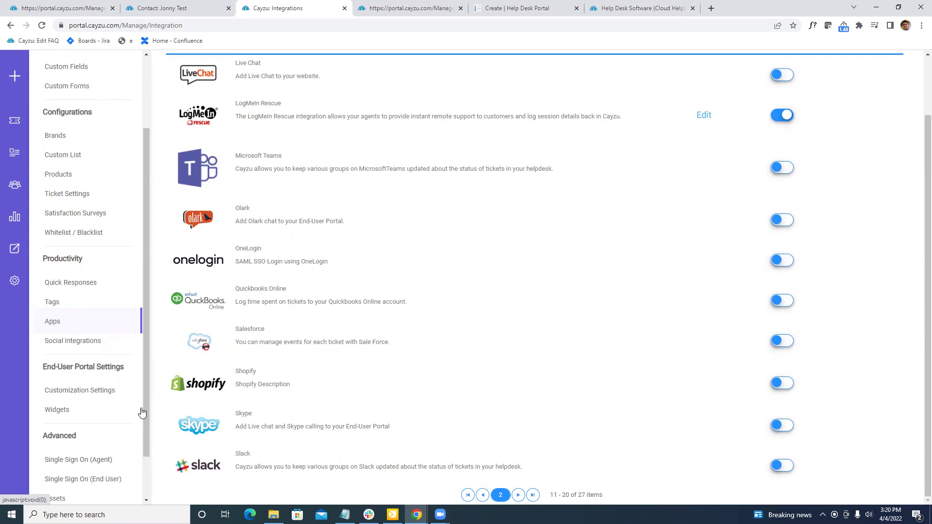
scroll(121, 415, "down", 1)
left_click(90, 414)
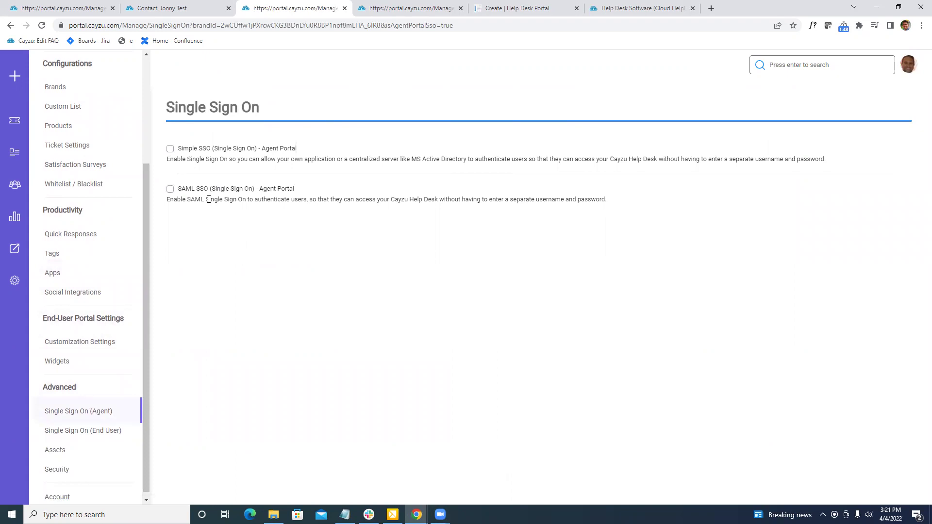
Look at the ticket summary report and the portal's Submit a Request form, then return to Custom Forms
left_click(410, 8)
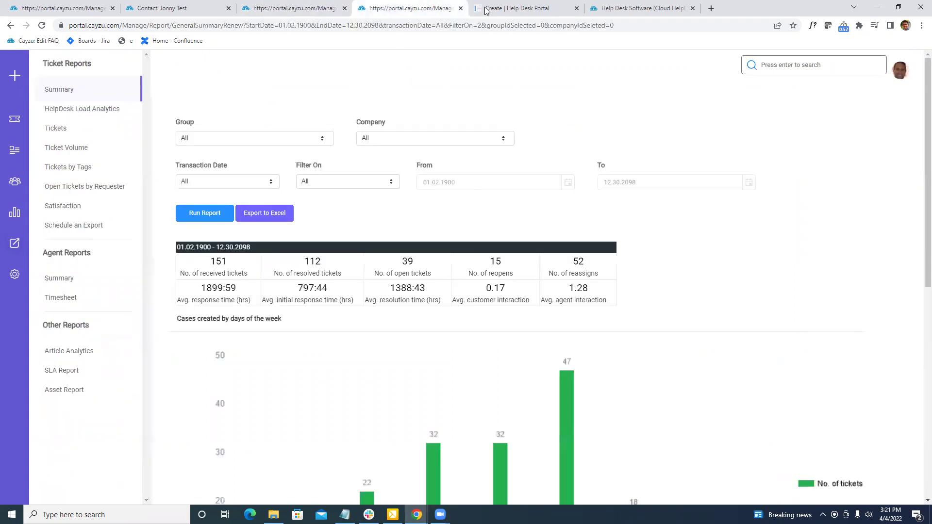
left_click(521, 6)
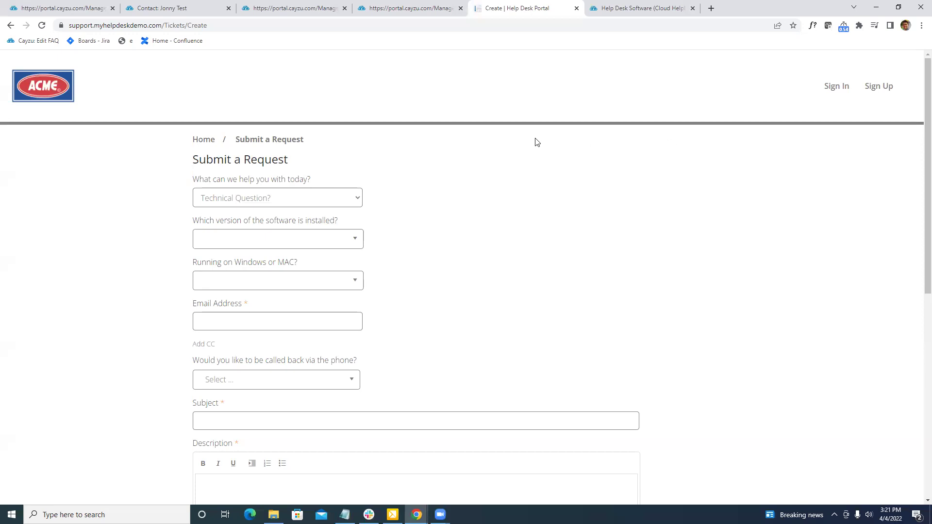
left_click(70, 11)
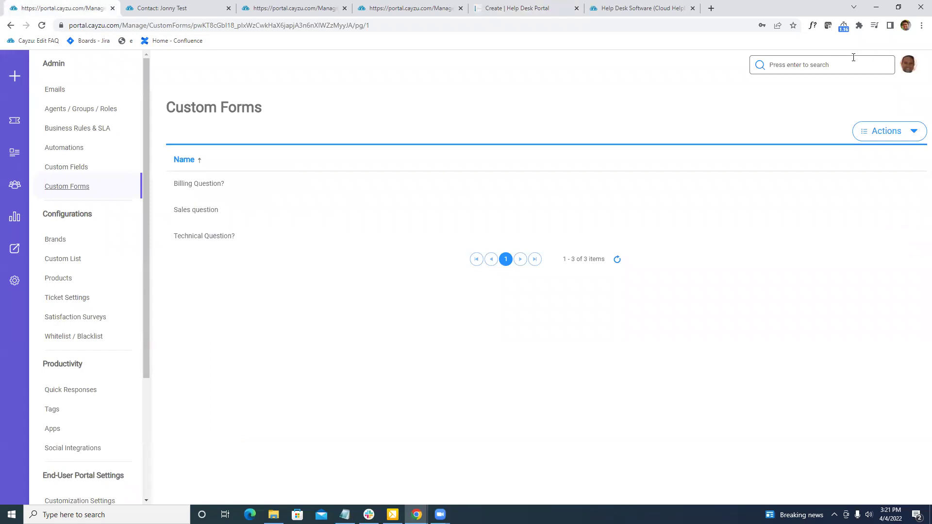
Open your own agent profile settings from the avatar menu and scroll through them
left_click(908, 65)
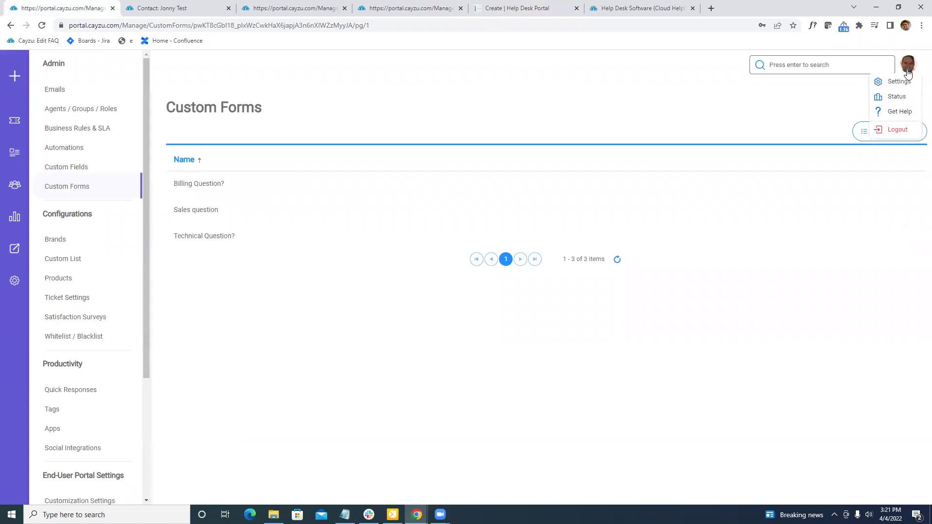
left_click(893, 84)
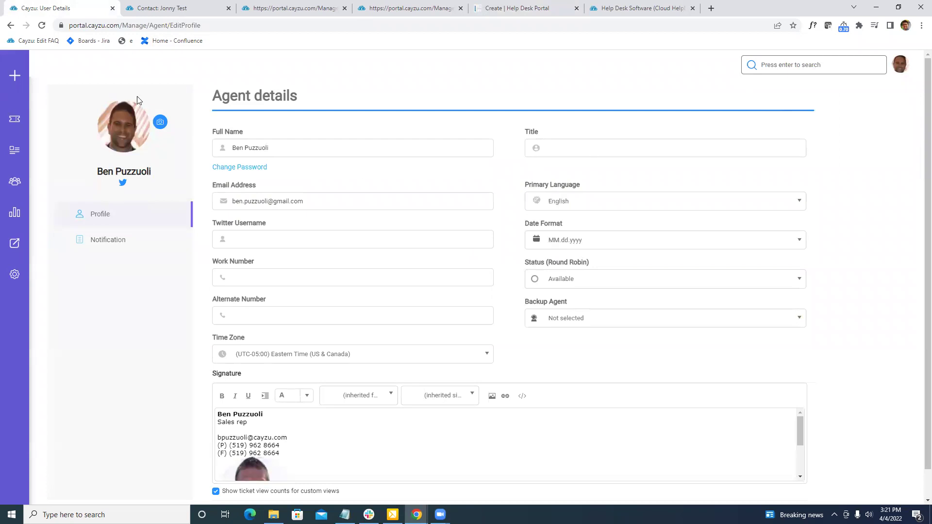
scroll(281, 179, "down", 1)
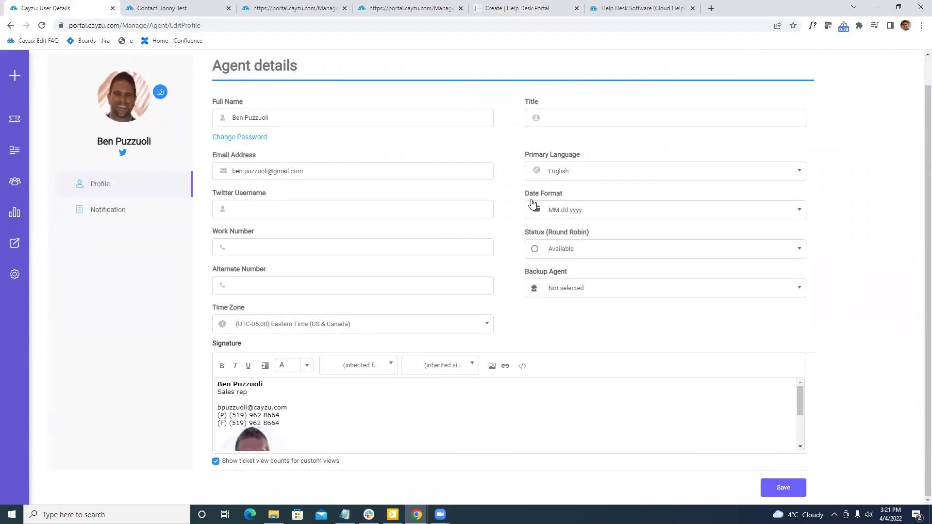
scroll(359, 222, "up", 1)
scroll(464, 201, "down", 1)
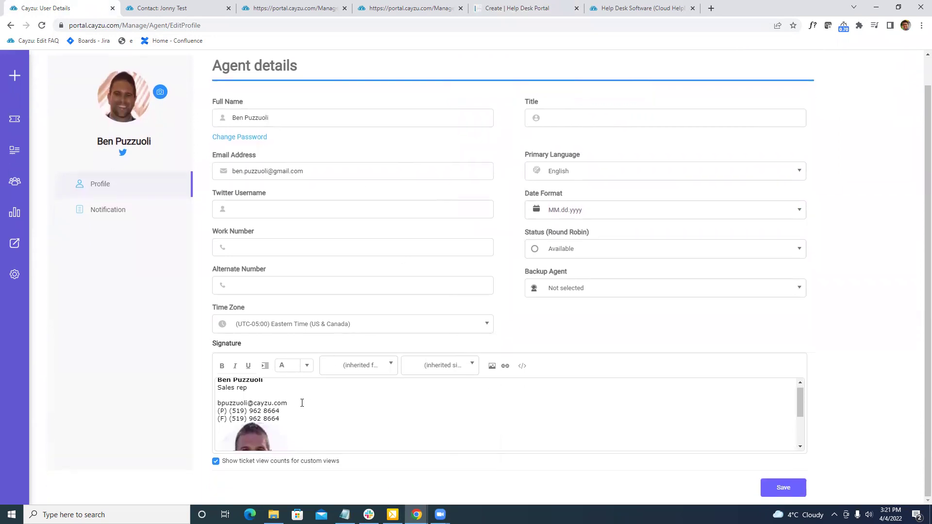
scroll(281, 412, "down", 2)
scroll(324, 418, "up", 1)
scroll(323, 419, "up", 3)
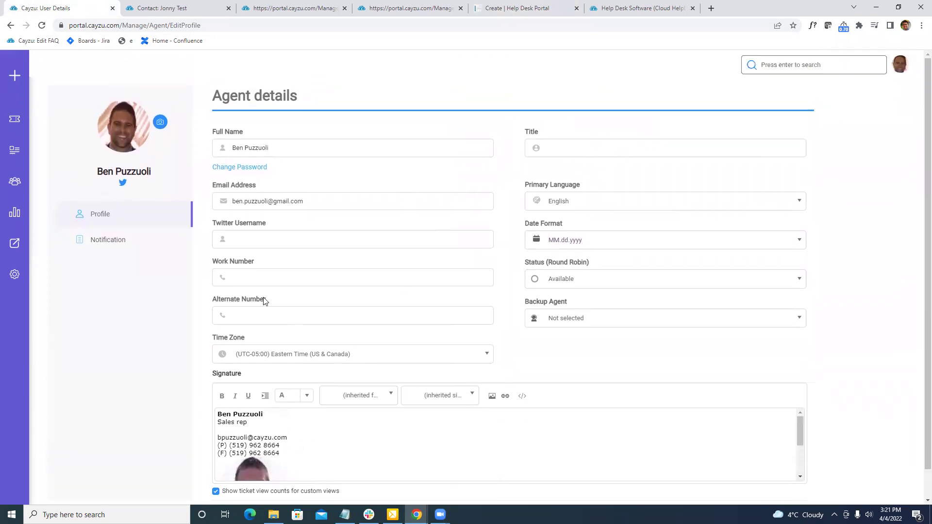
Check the Customer Replies and Private Notes notification options, then return to the six open tickets
left_click(106, 239)
left_click(297, 144)
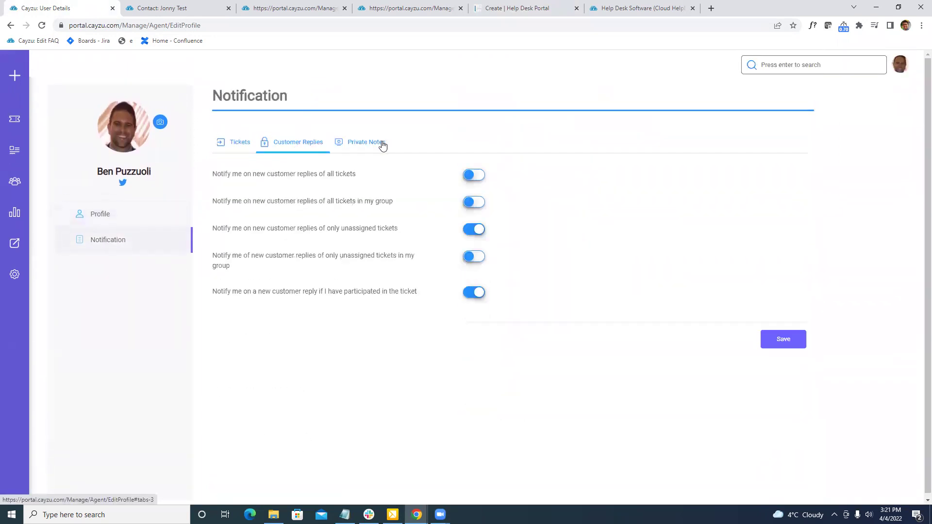
left_click(375, 145)
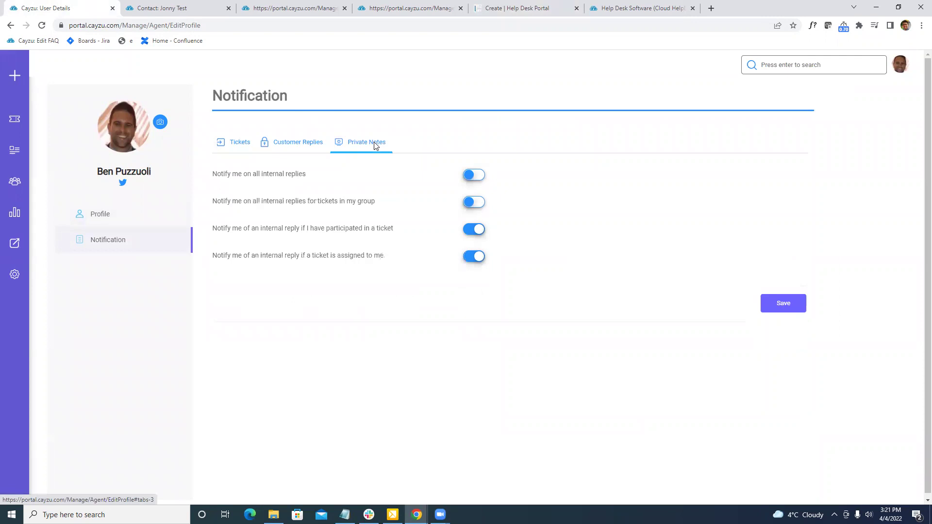
left_click(15, 122)
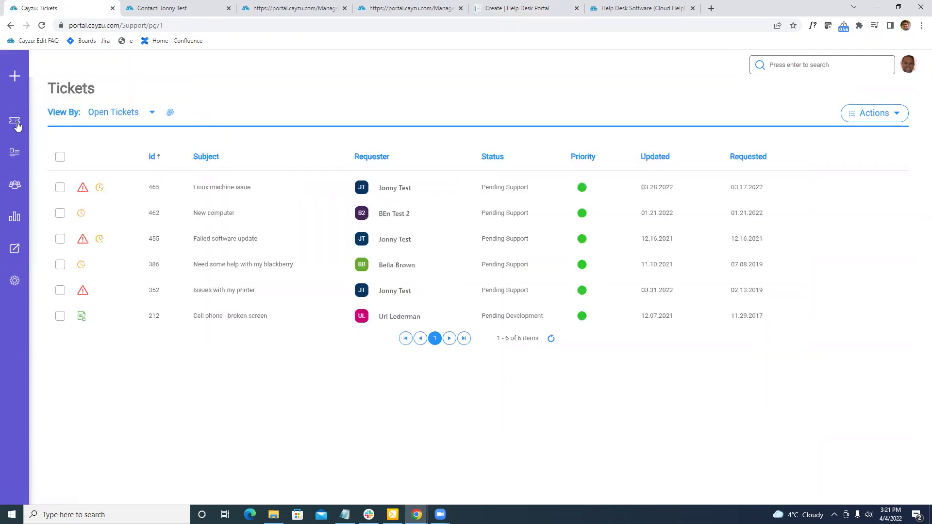